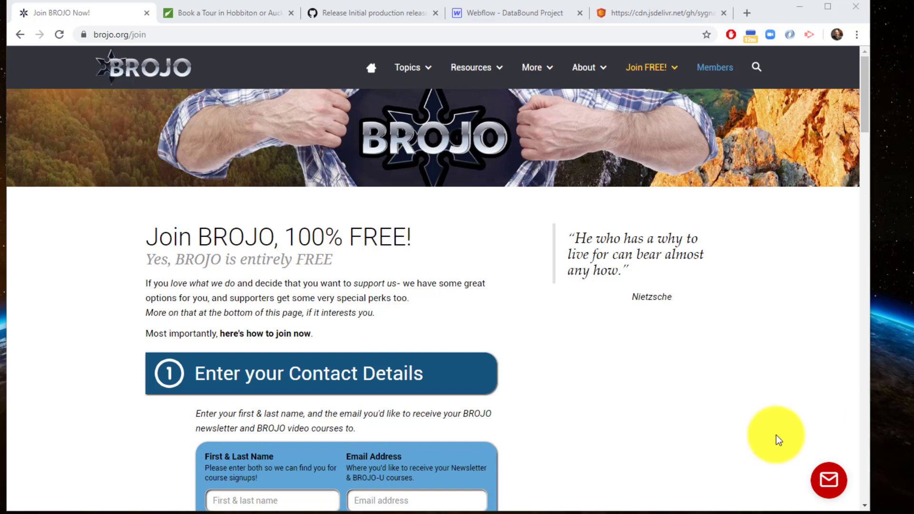
Step: Review the BROJO join form's 'I'm Working with Coach' dropdown options, then go to the Tour Auckland booking page
drag(865, 77, 862, 130)
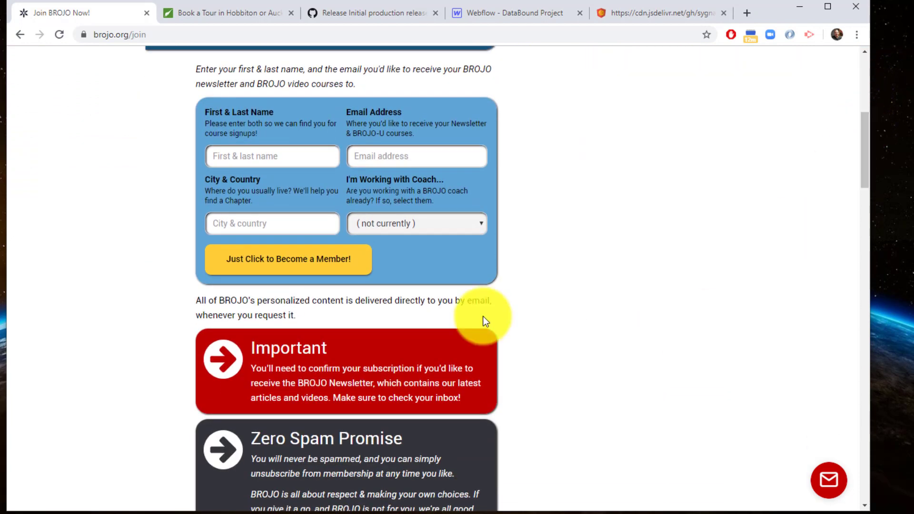
click(416, 229)
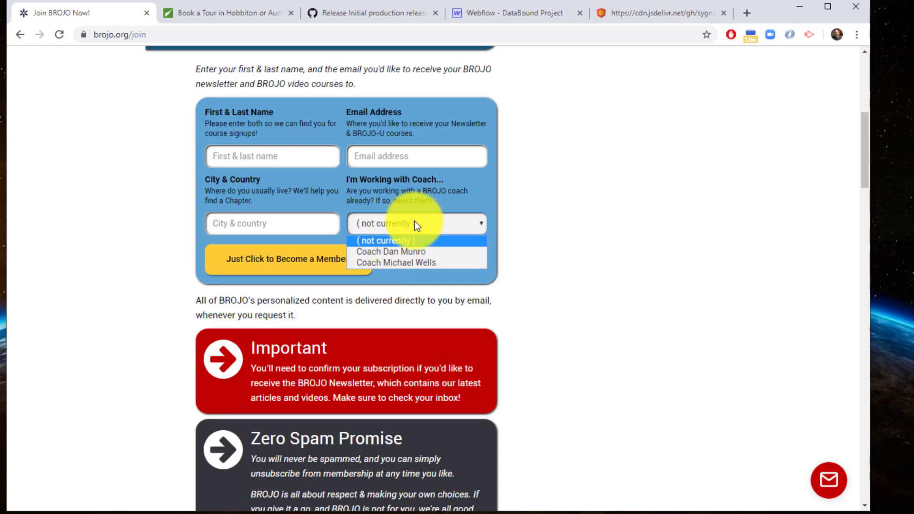
click(438, 221)
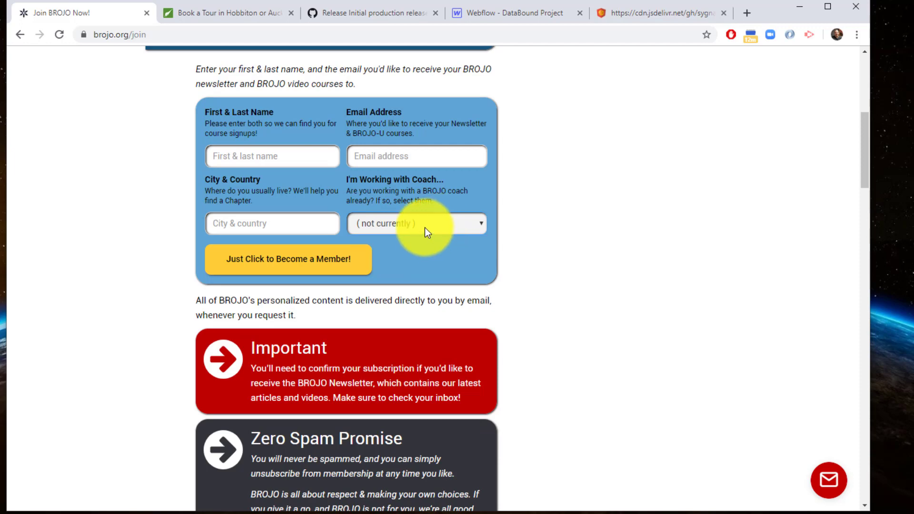
click(424, 228)
click(405, 221)
click(226, 11)
drag(862, 244, 839, 194)
scroll(837, 210, down, 7)
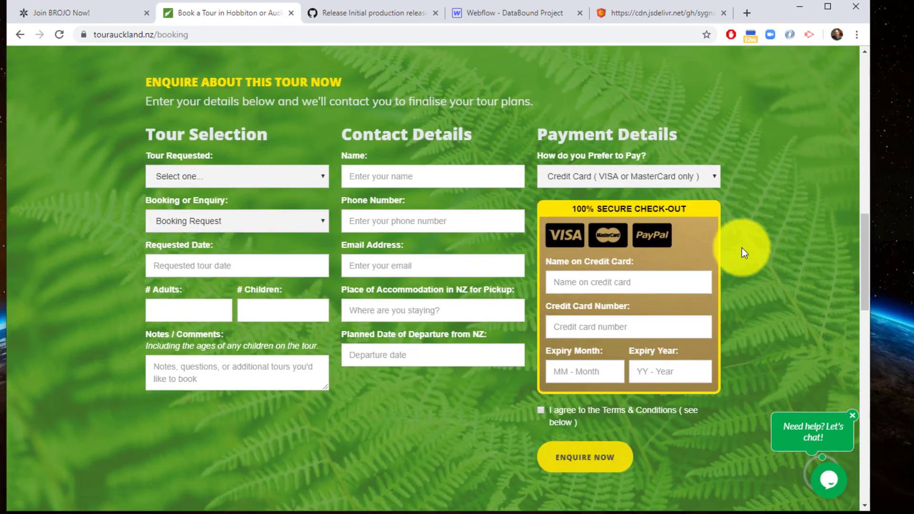
click(215, 185)
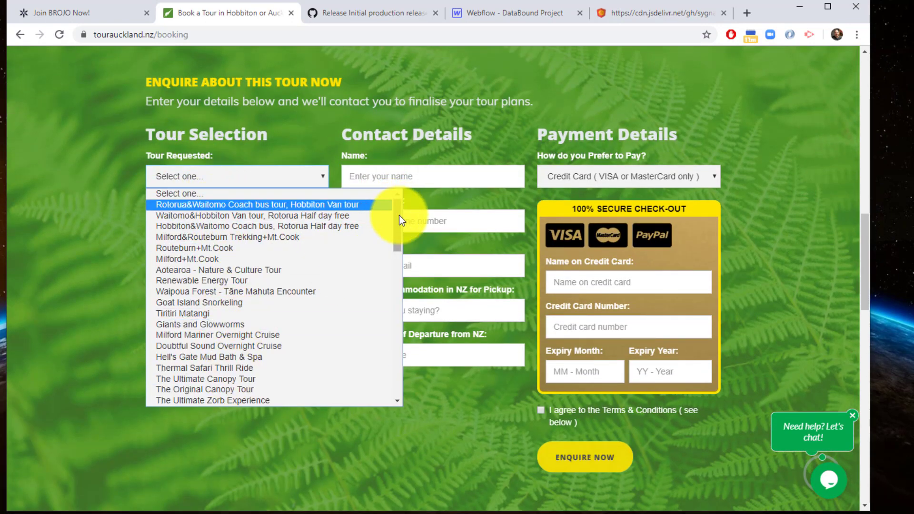
mouse_move(398, 215)
mouse_down()
mouse_move(384, 370)
mouse_move(390, 209)
mouse_up()
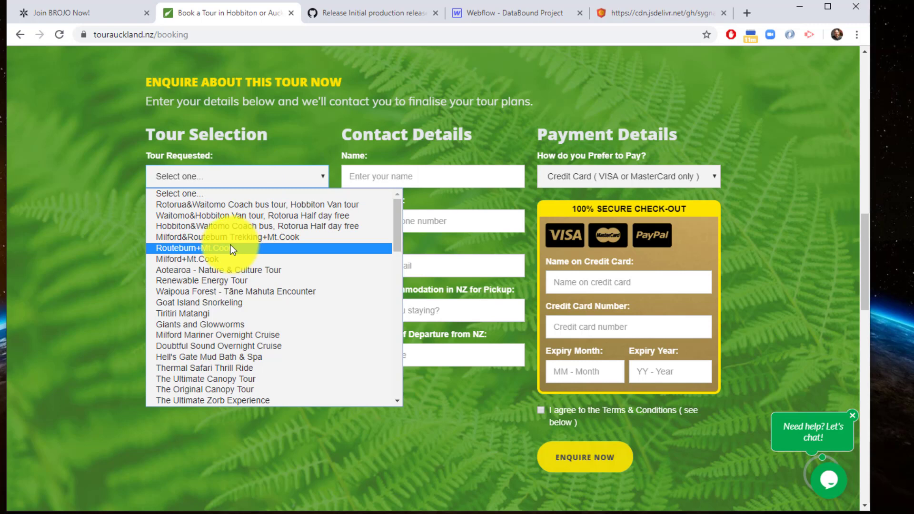
click(119, 211)
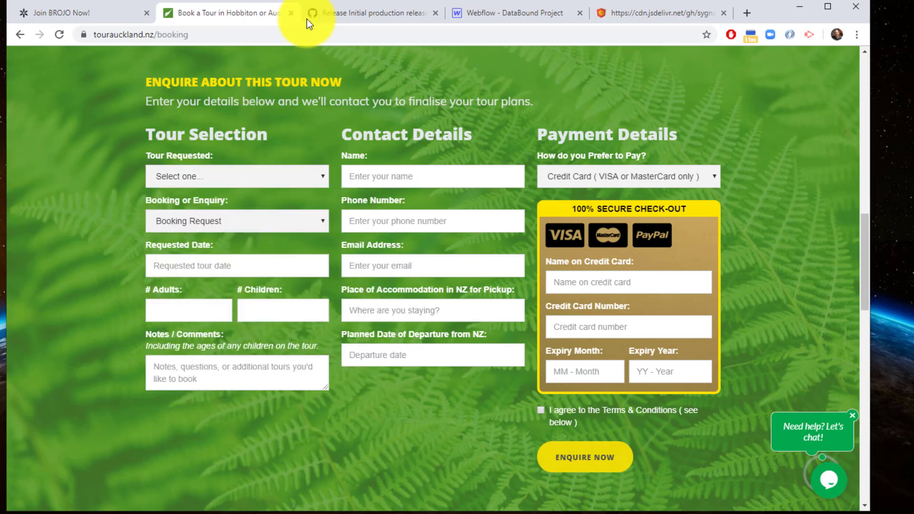
Step: Go from the GitHub release page to the webflow-util repository and scroll down its README
click(353, 15)
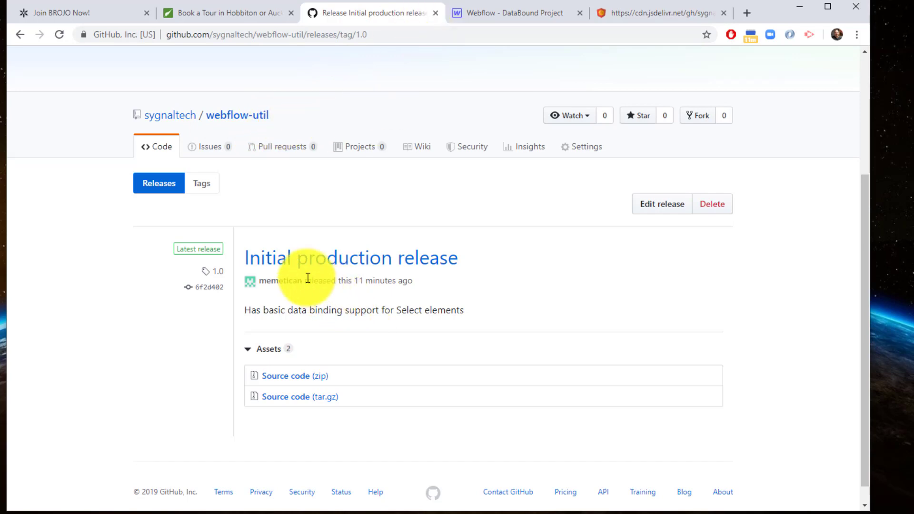
click(224, 116)
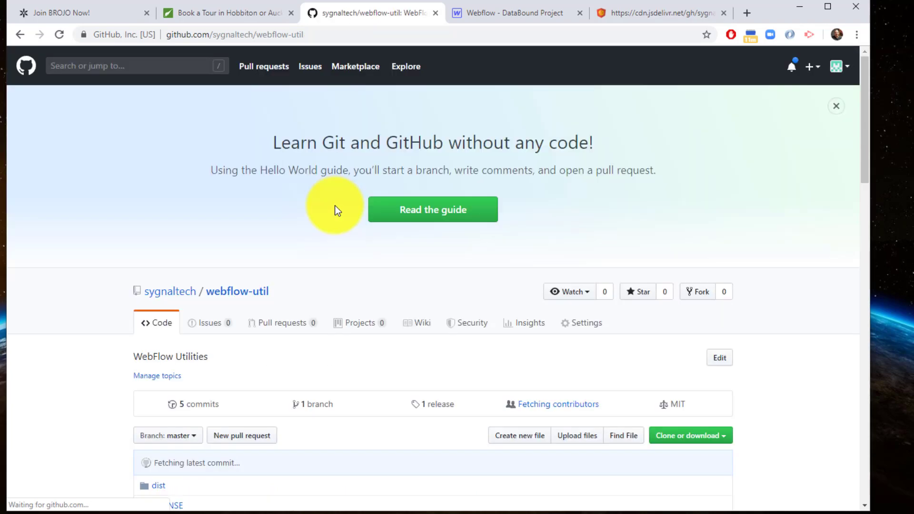
scroll(310, 198, down, 10)
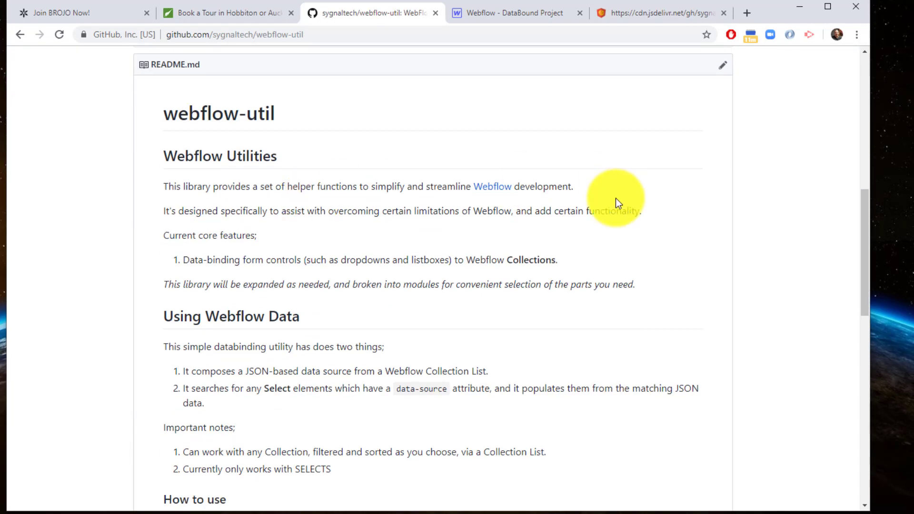
scroll(277, 307, down, 1)
scroll(276, 310, down, 4)
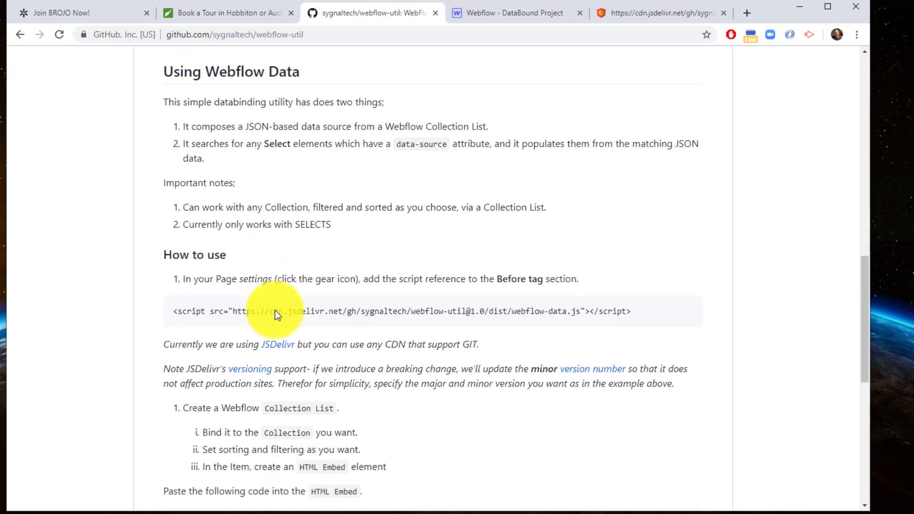
scroll(310, 300, down, 3)
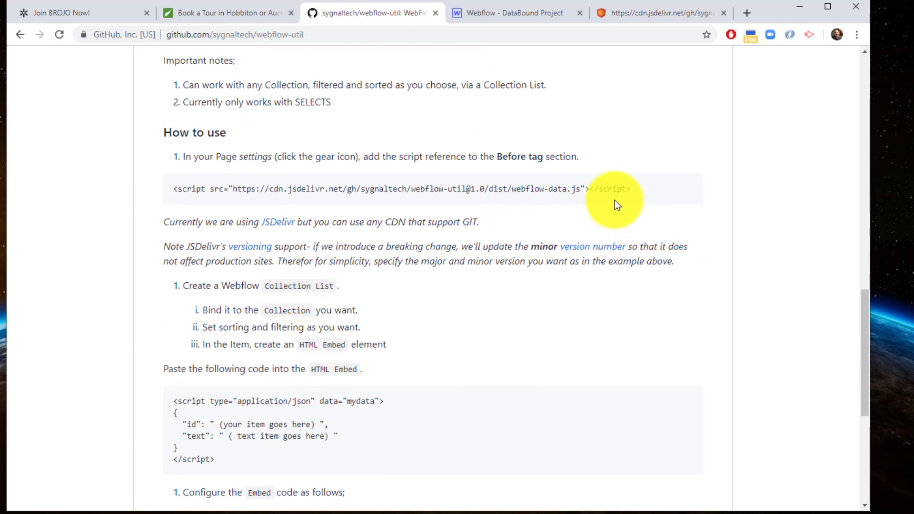
Step: Select the webflow-data.js script line and the JSON data script example under How to use
drag(636, 190, 154, 191)
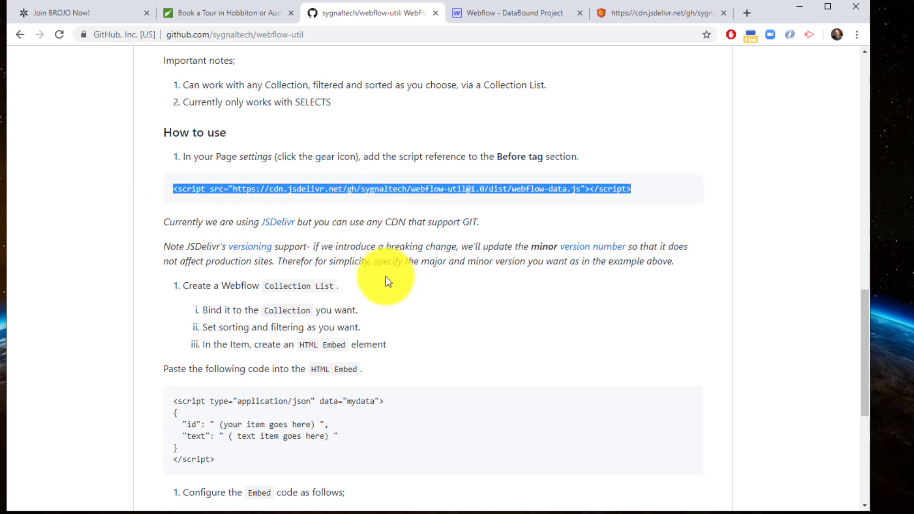
scroll(427, 281, down, 3)
scroll(424, 265, down, 3)
click(441, 236)
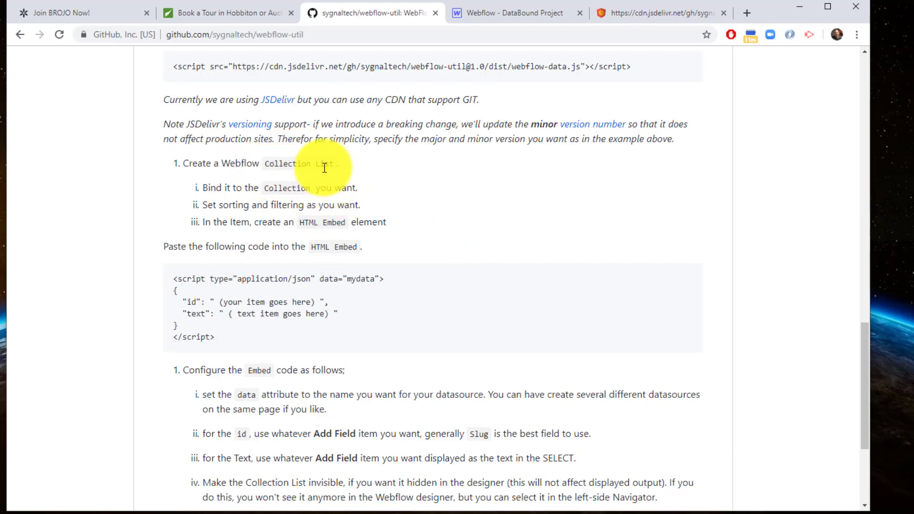
drag(221, 335, 160, 279)
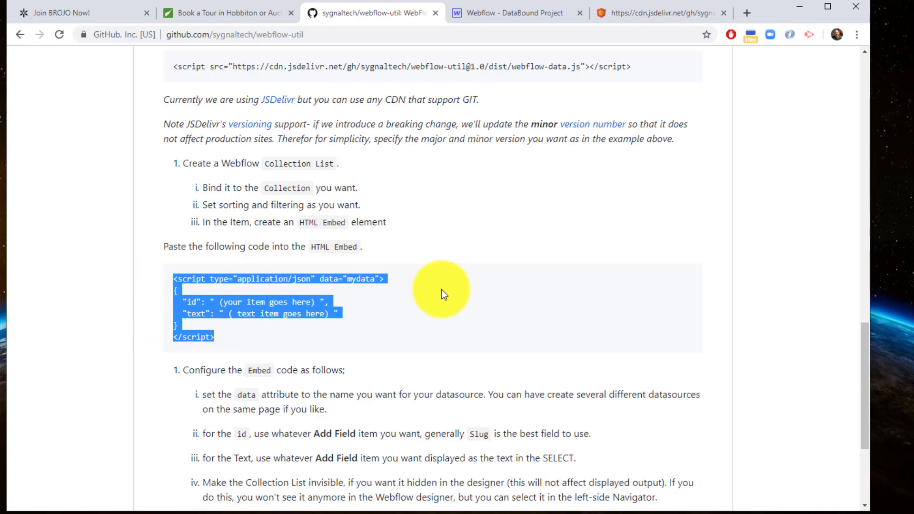
scroll(404, 288, down, 3)
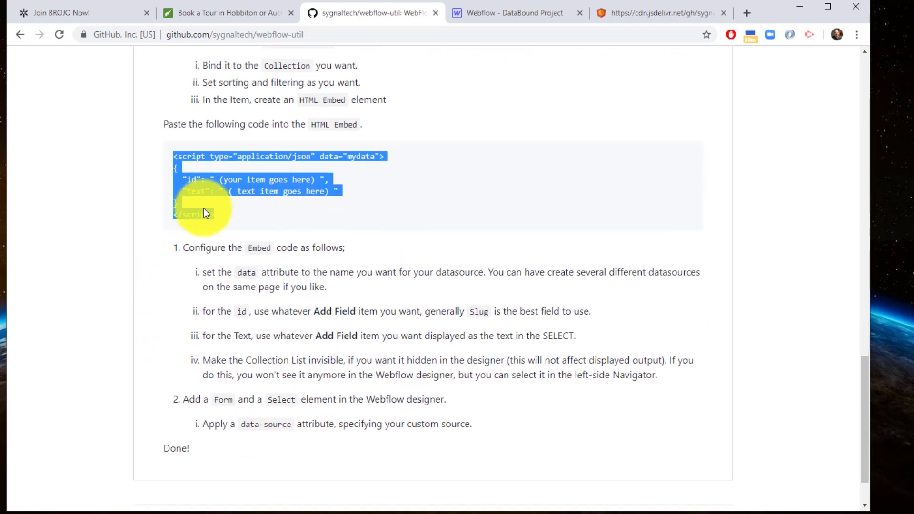
scroll(313, 216, down, 2)
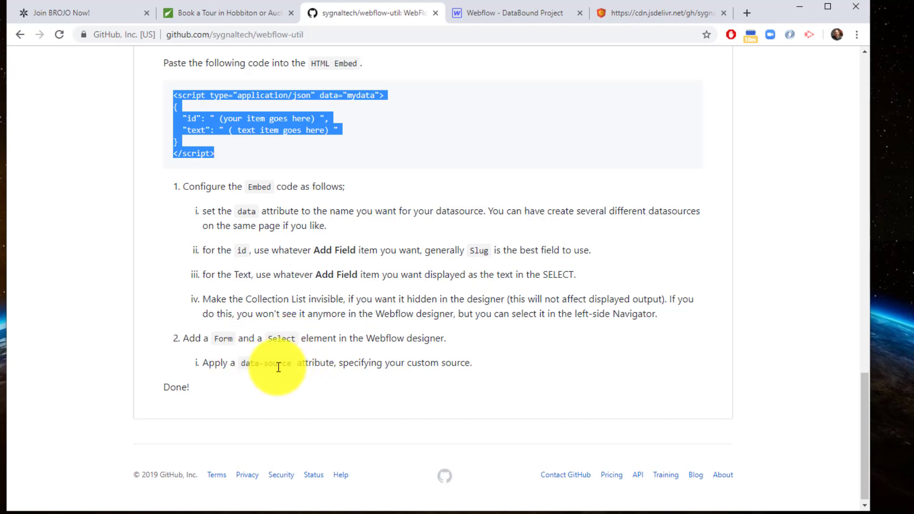
Step: Highlight 'data-source' in the last README step, then return to the Webflow DataBound Project designer
drag(241, 363, 291, 363)
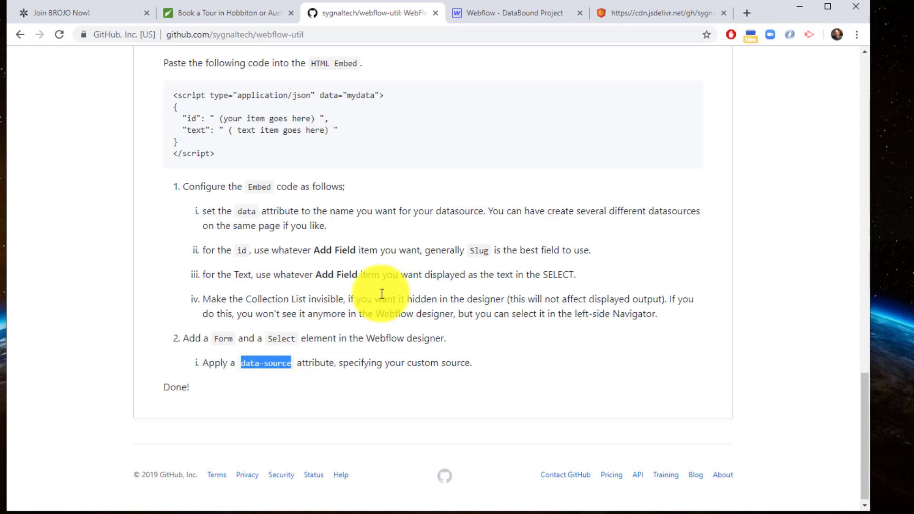
scroll(390, 288, up, 5)
scroll(390, 288, up, 15)
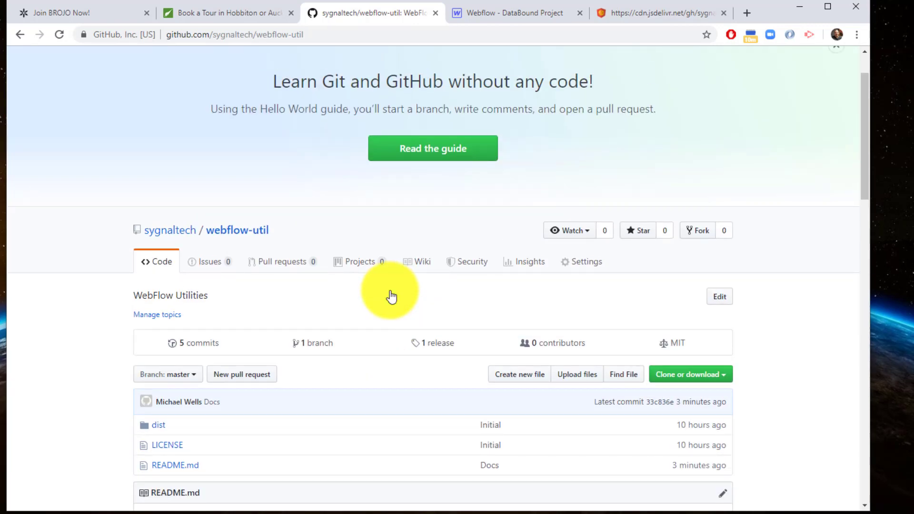
scroll(391, 290, up, 2)
click(488, 10)
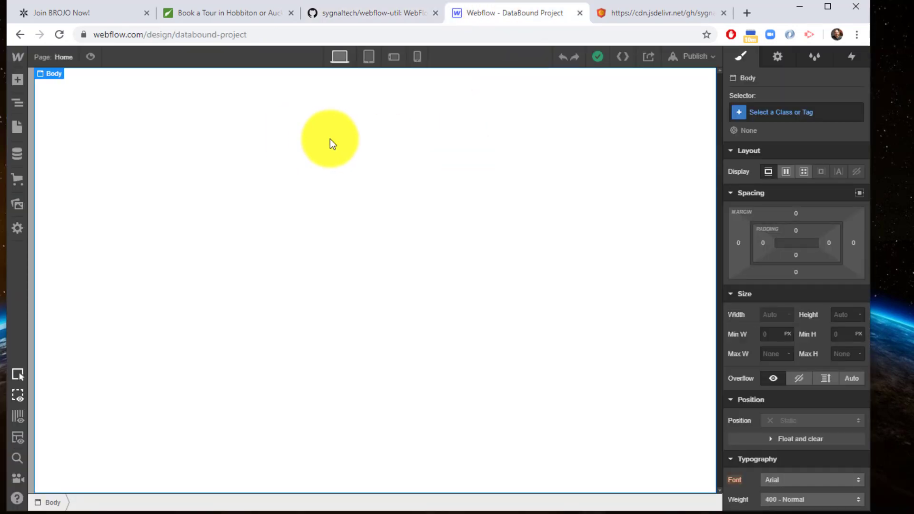
Step: Open the Home page settings and put the cursor in the empty Before </body> custom code box
click(18, 129)
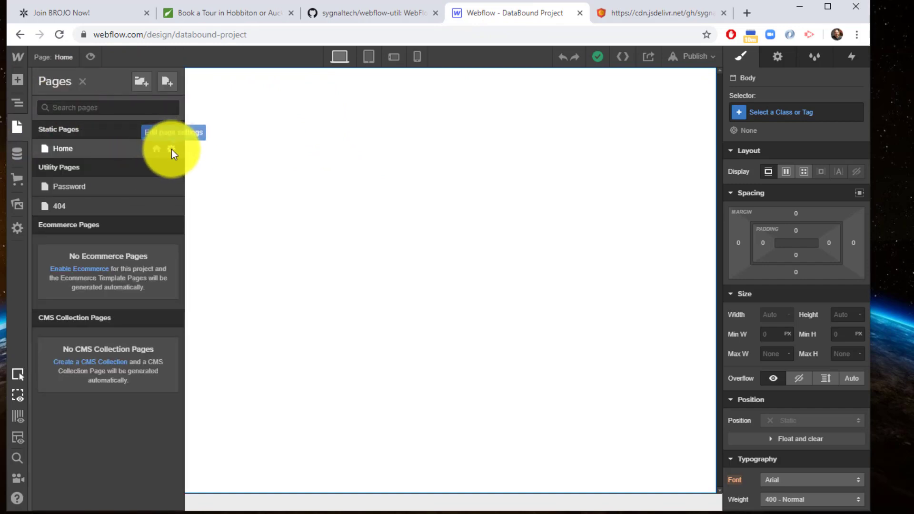
click(171, 150)
scroll(329, 406, down, 3)
scroll(329, 406, down, 15)
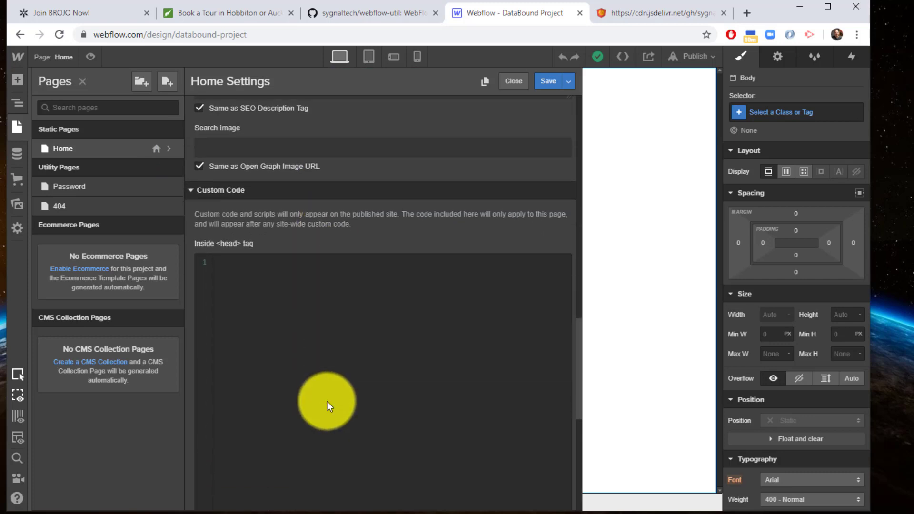
scroll(327, 401, down, 5)
click(259, 214)
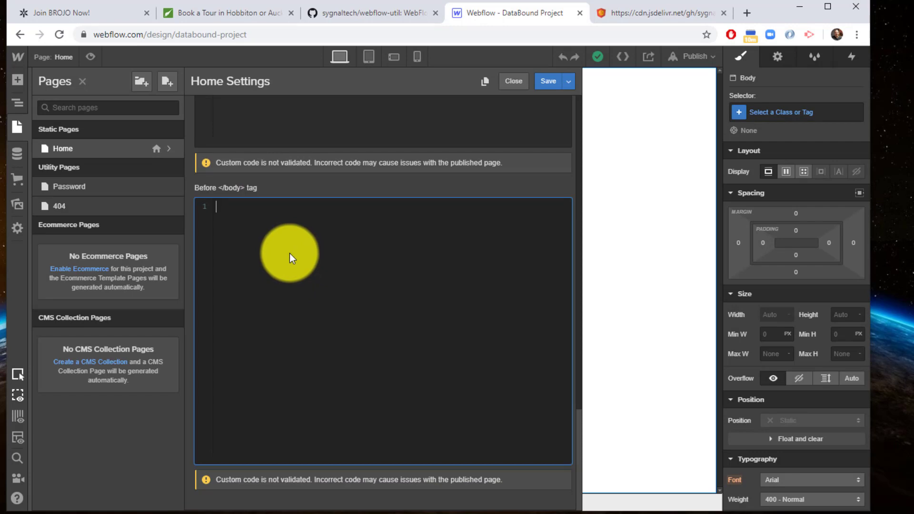
Step: In the webflow-util README, select the <script src=...webflow-data.js></script> line to copy
click(343, 13)
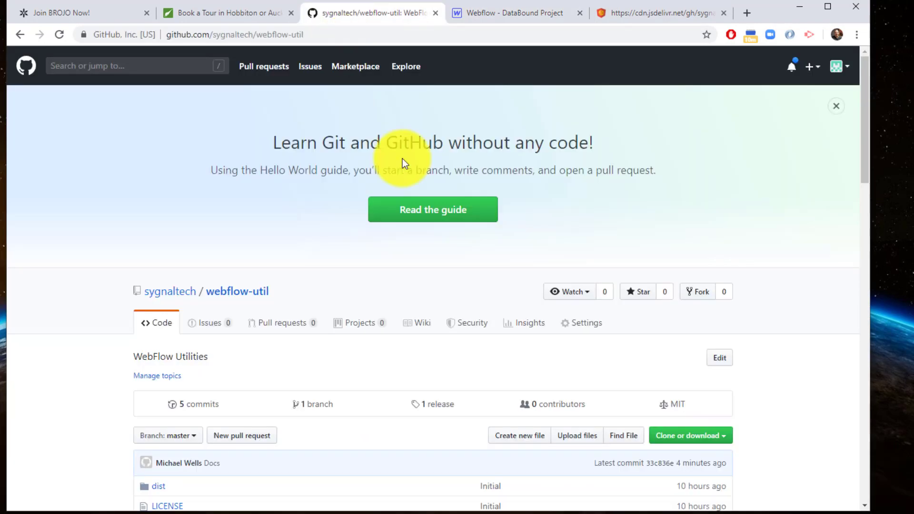
scroll(383, 300, down, 10)
scroll(374, 296, down, 3)
scroll(373, 296, up, 1)
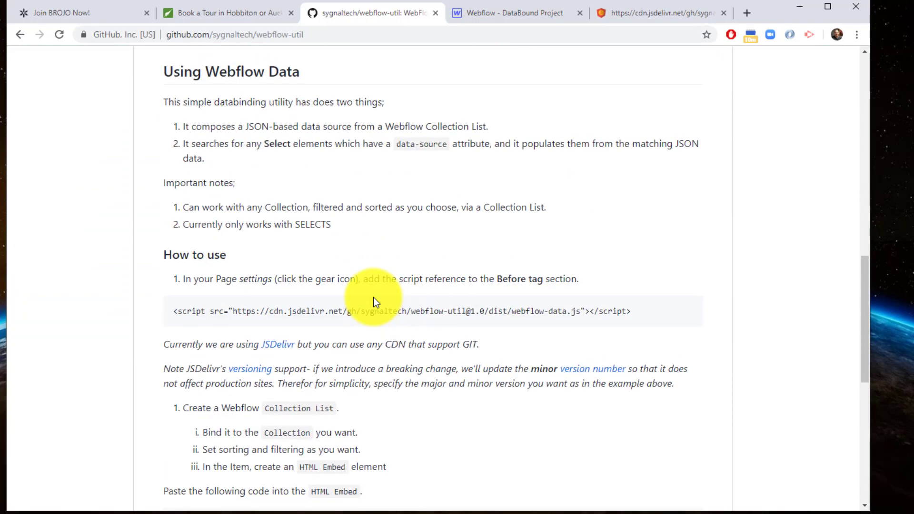
scroll(428, 290, down, 1)
drag(638, 309, 173, 318)
key(ctrl+c)
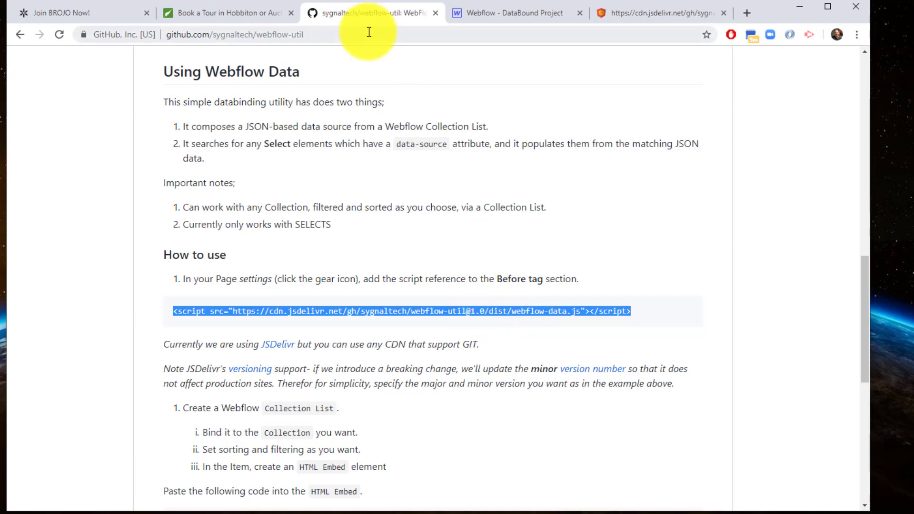
Step: Paste the webflow-data.js script tag into Home's Before </body> code, save it, and close settings
click(481, 13)
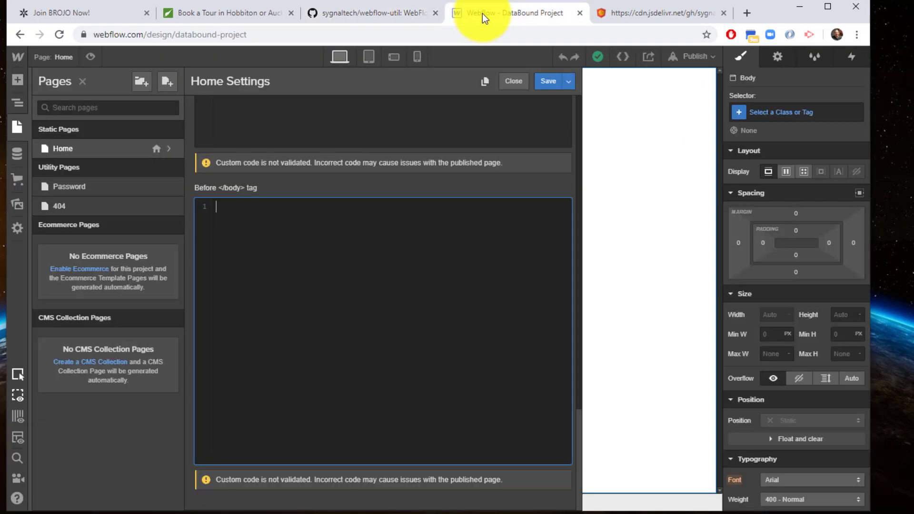
click(384, 227)
key(ctrl+v)
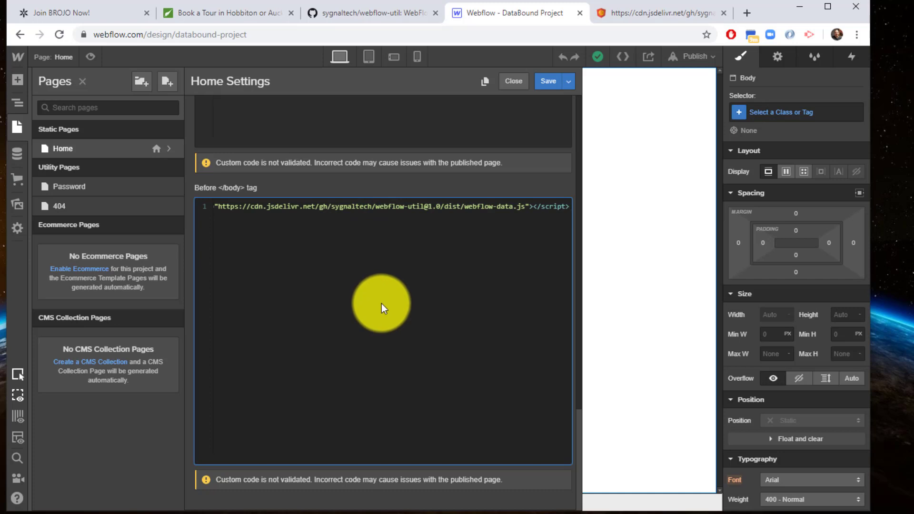
click(550, 81)
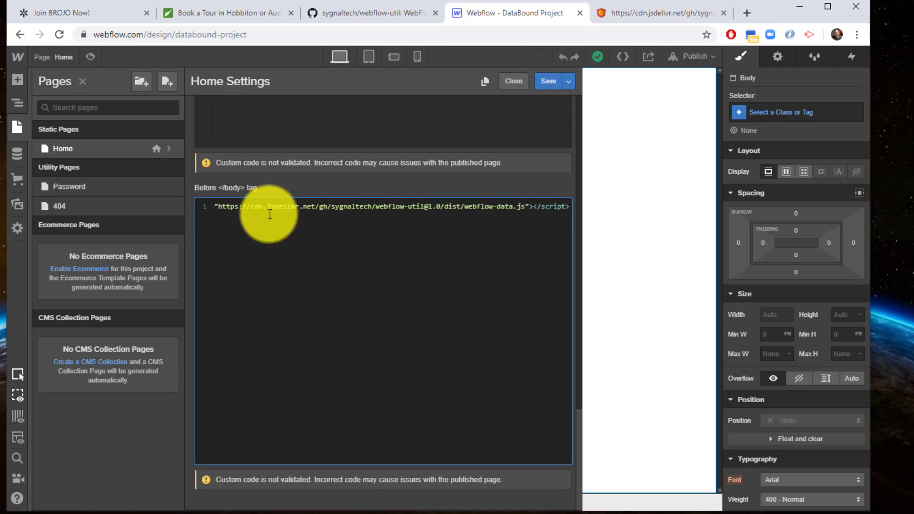
scroll(302, 231, up, 5)
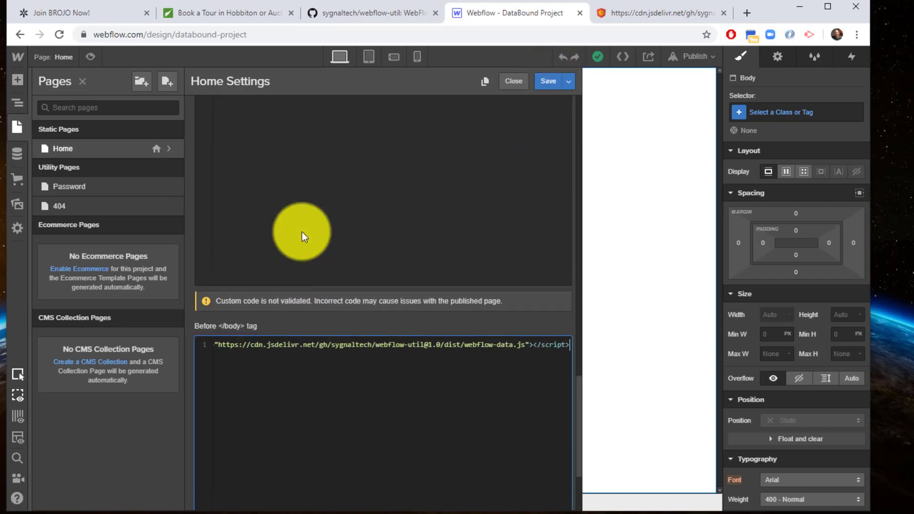
scroll(264, 239, down, 5)
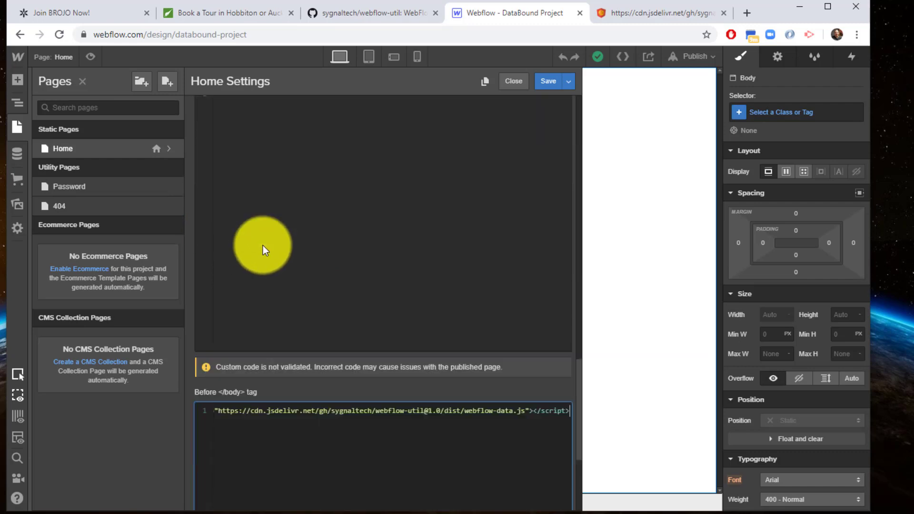
click(549, 82)
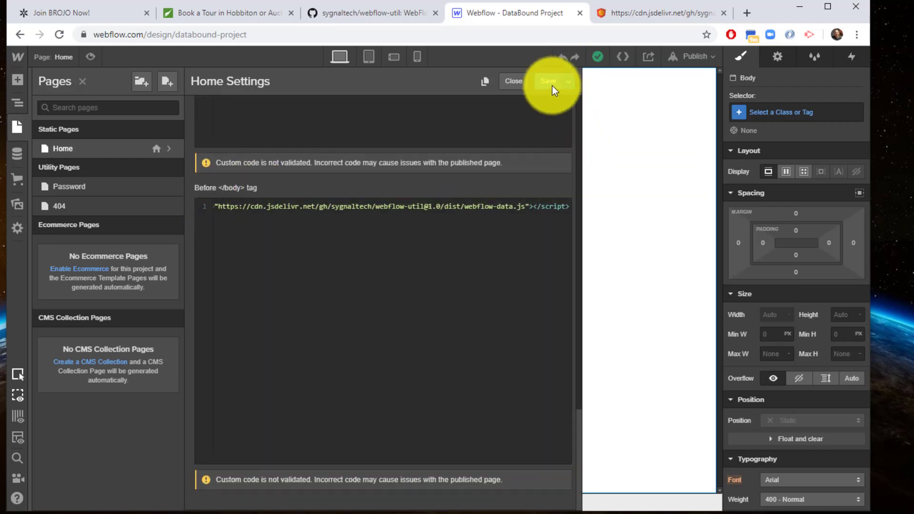
click(550, 84)
click(356, 119)
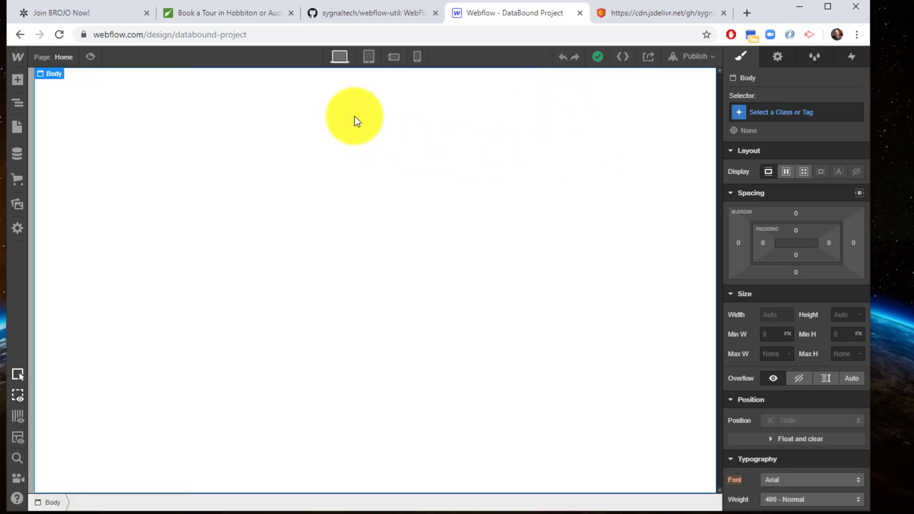
Step: Add a section at the top of the Home page containing a Name and Email Address form block
key(a)
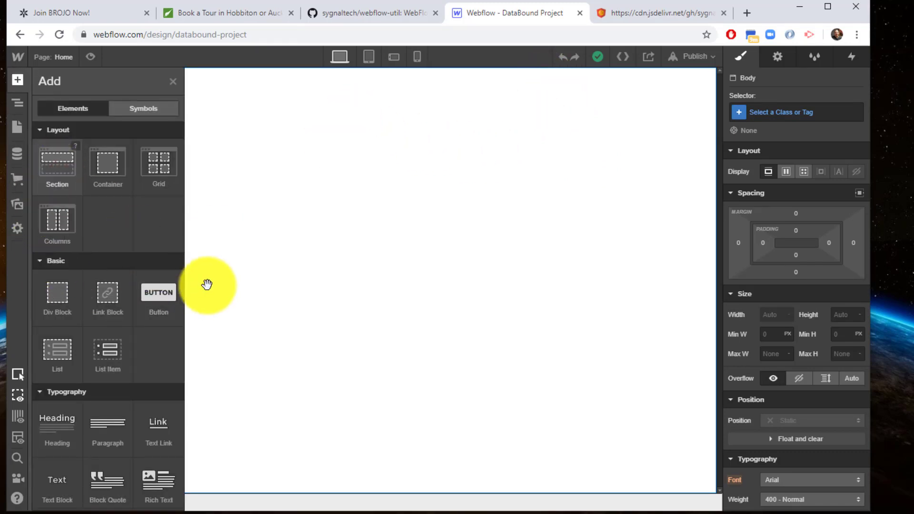
drag(57, 164, 153, 102)
key(a)
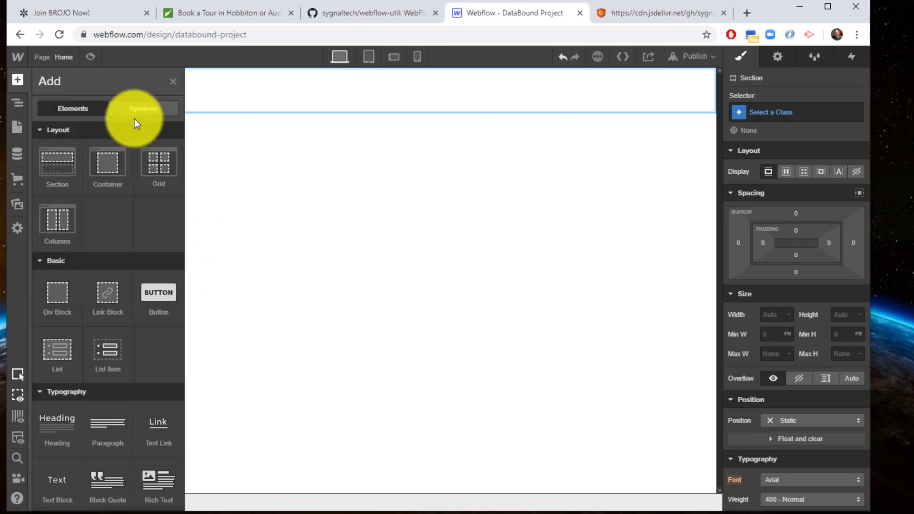
drag(122, 292, 113, 284)
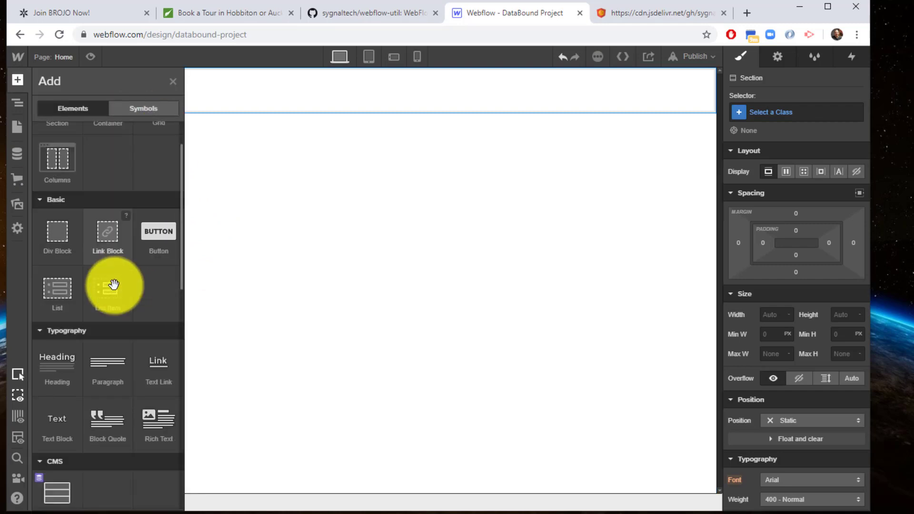
scroll(78, 290, down, 6)
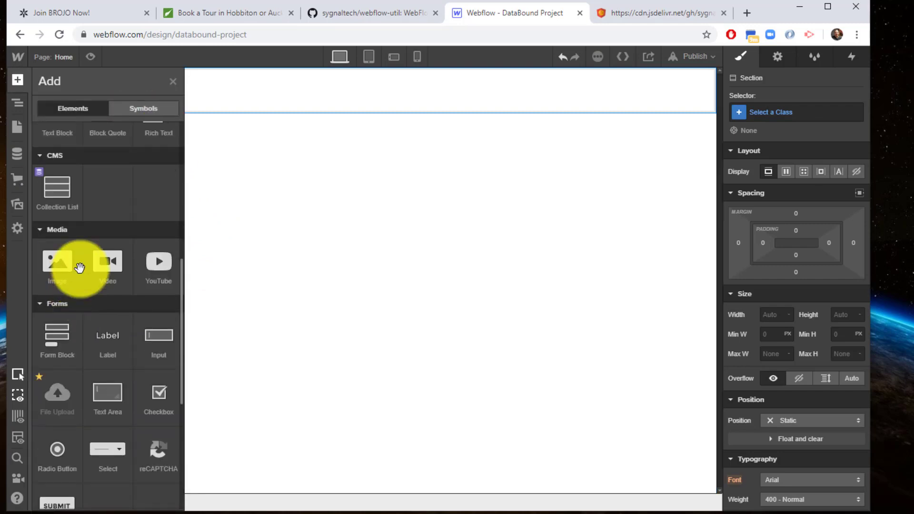
click(60, 340)
click(270, 246)
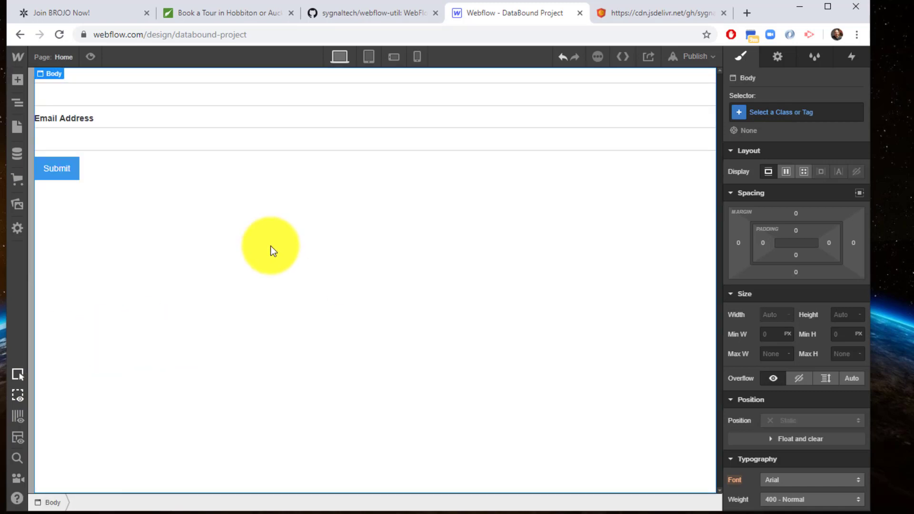
click(119, 169)
Step: Add a second section below the form and place a Collection List inside it
click(18, 79)
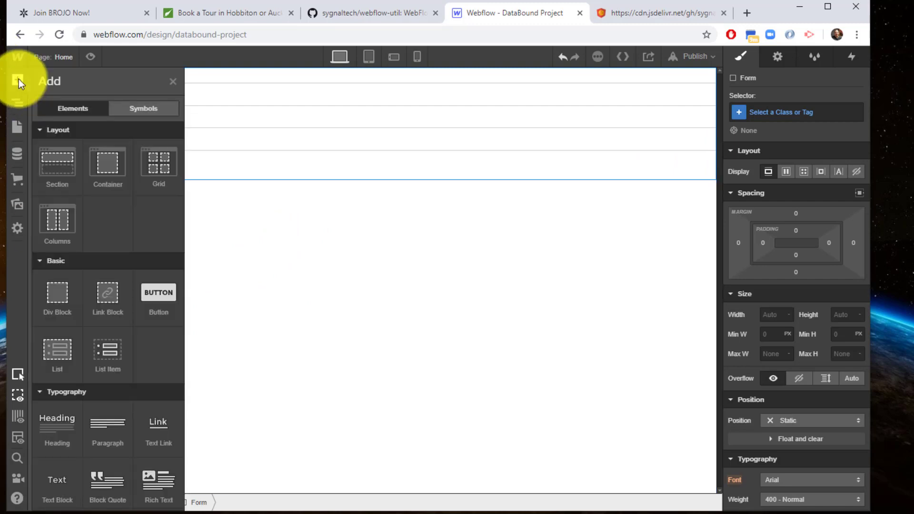
drag(62, 164, 6, 94)
click(16, 102)
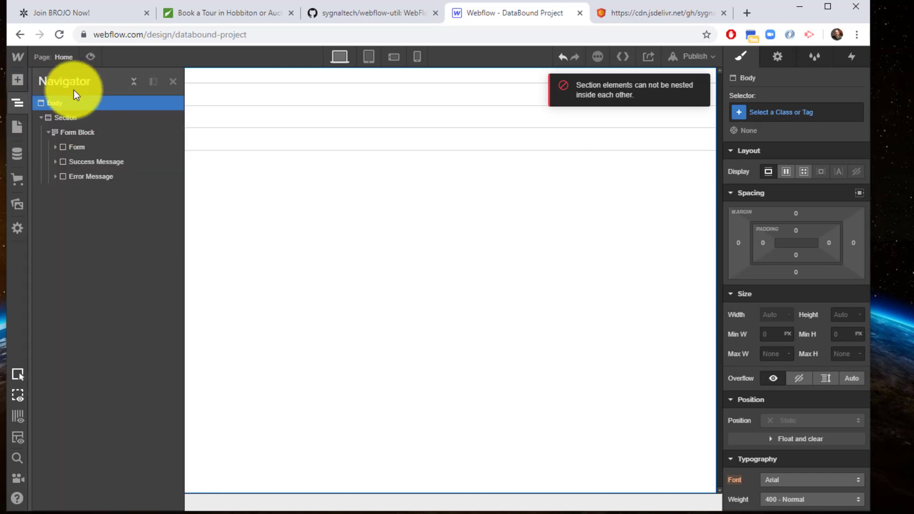
key(a)
drag(61, 164, 96, 242)
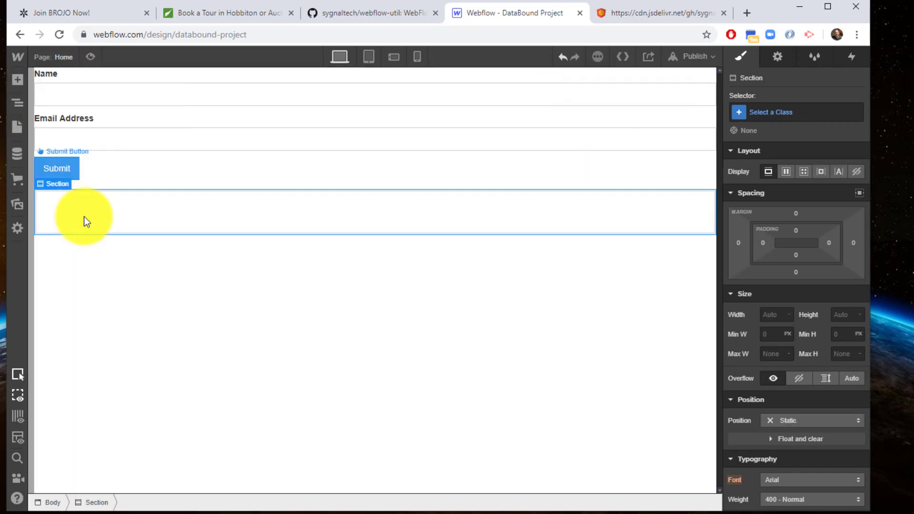
key(a)
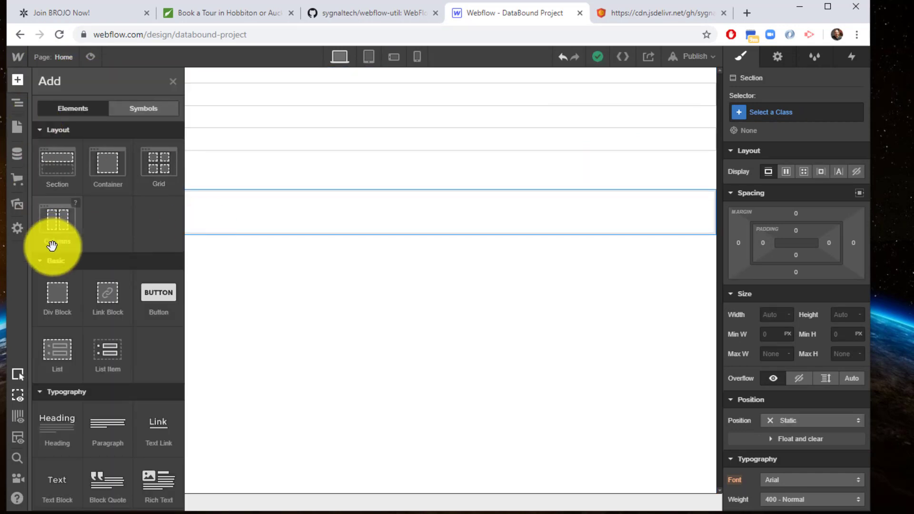
scroll(99, 373, down, 8)
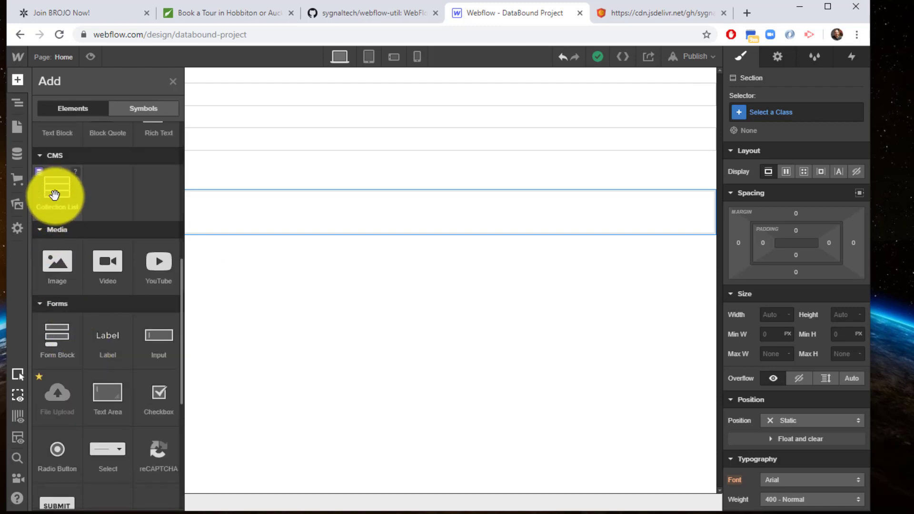
drag(55, 190, 285, 387)
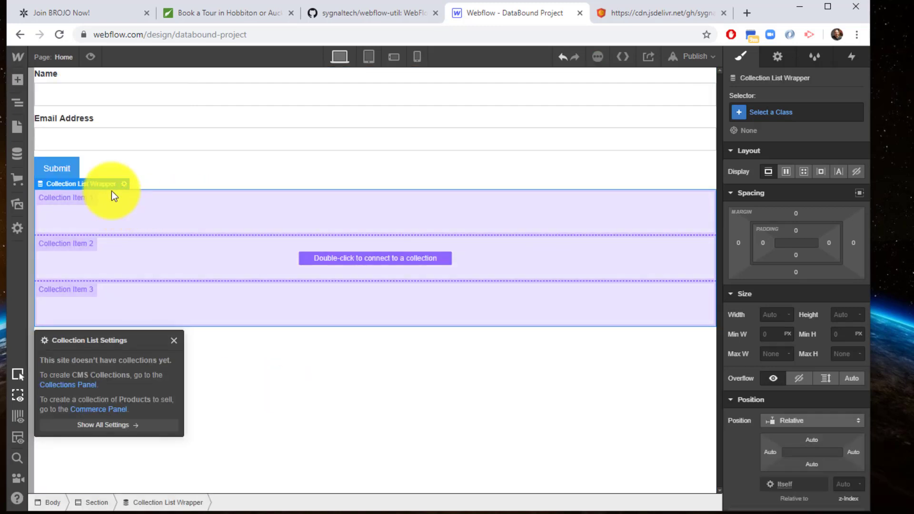
Step: Deselect the Collection List and show the CMS Collections panel with its create-first-collection prompt
click(13, 156)
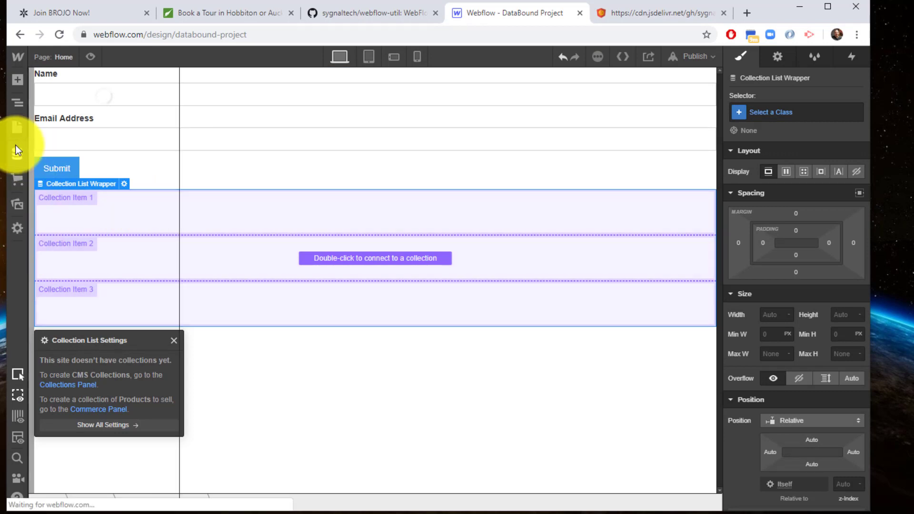
click(176, 341)
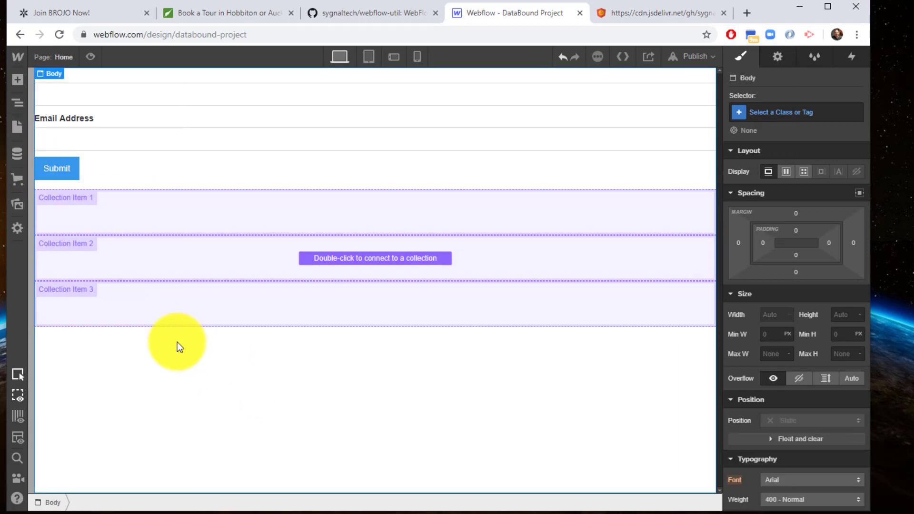
click(22, 155)
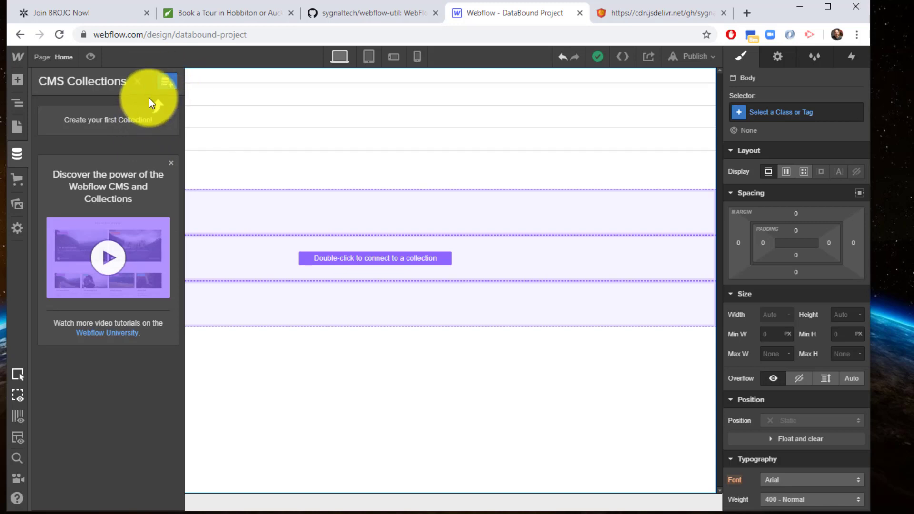
click(167, 80)
click(18, 125)
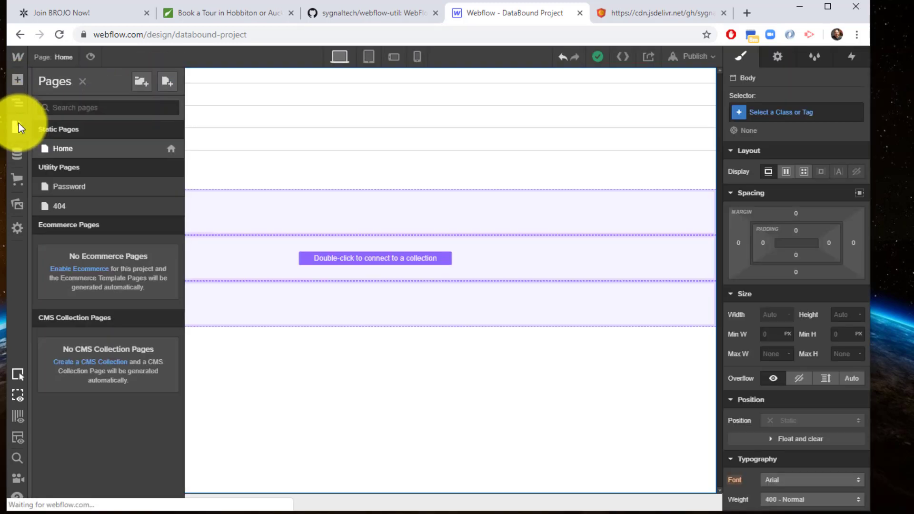
click(15, 161)
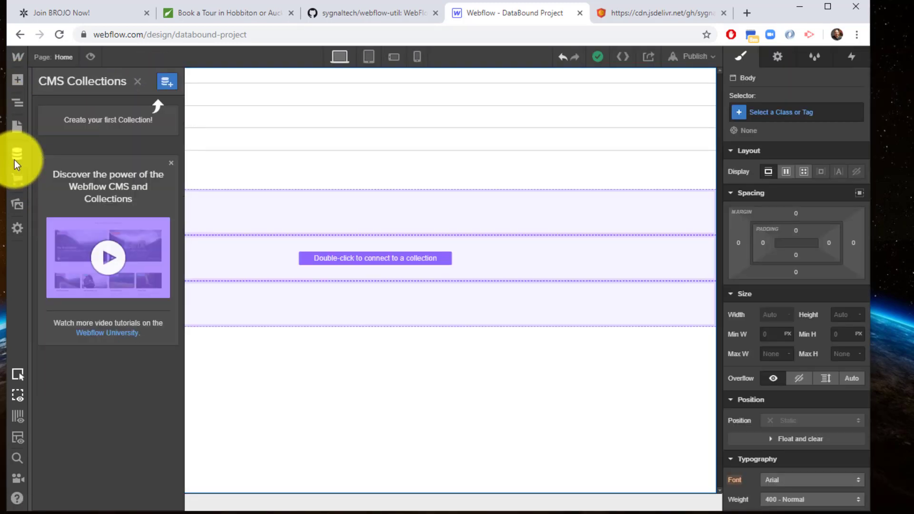
Step: Start a new CMS collection and name it 'Test'
click(170, 84)
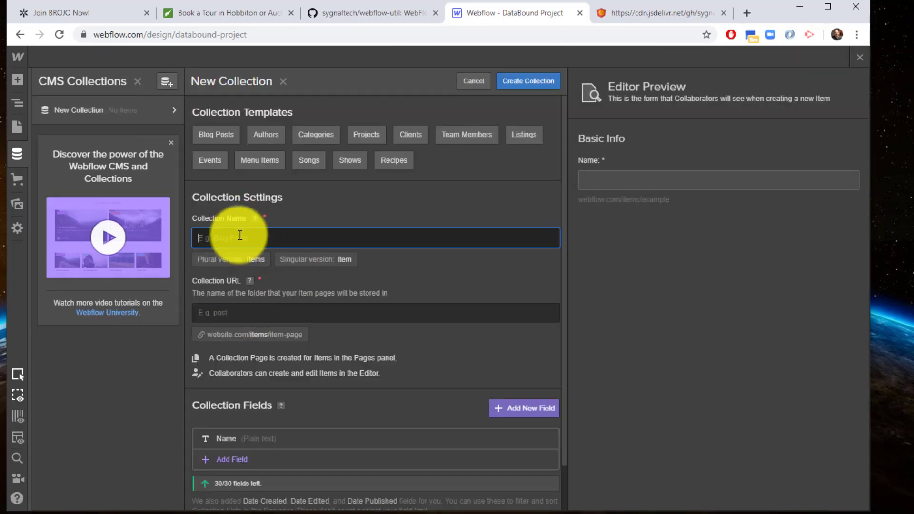
text(TEst)
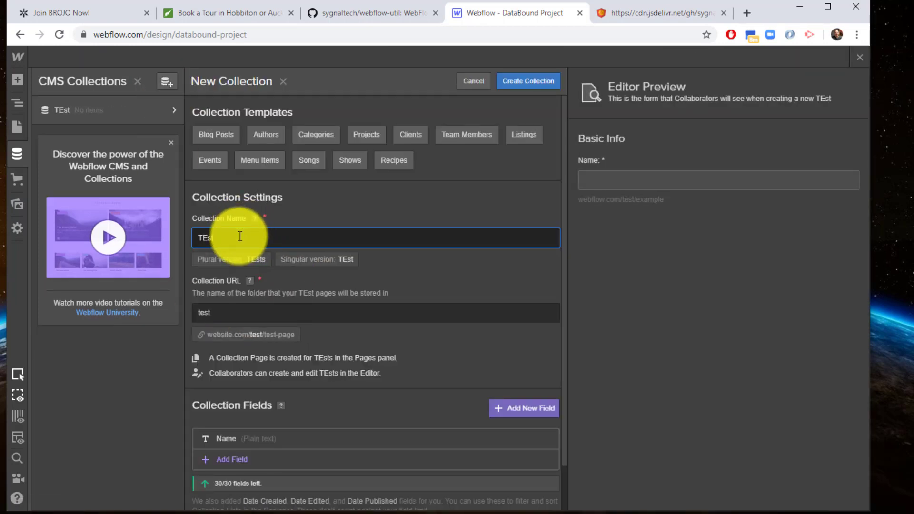
key(Left)
key(Left)
key(BackSpace)
text(e)
scroll(275, 375, down, 1)
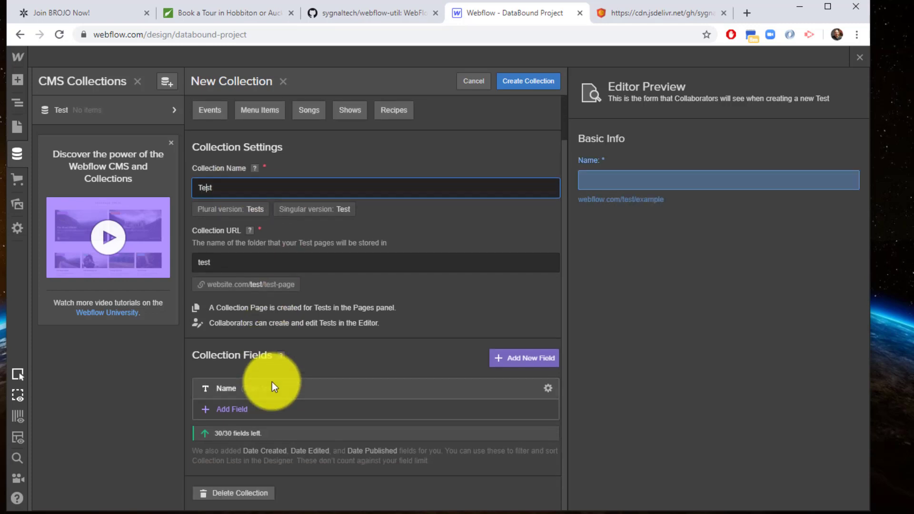
Step: Add a plain text field labelled 'Info' and create the Test collection
click(213, 408)
scroll(255, 429, down, 5)
key(Escape)
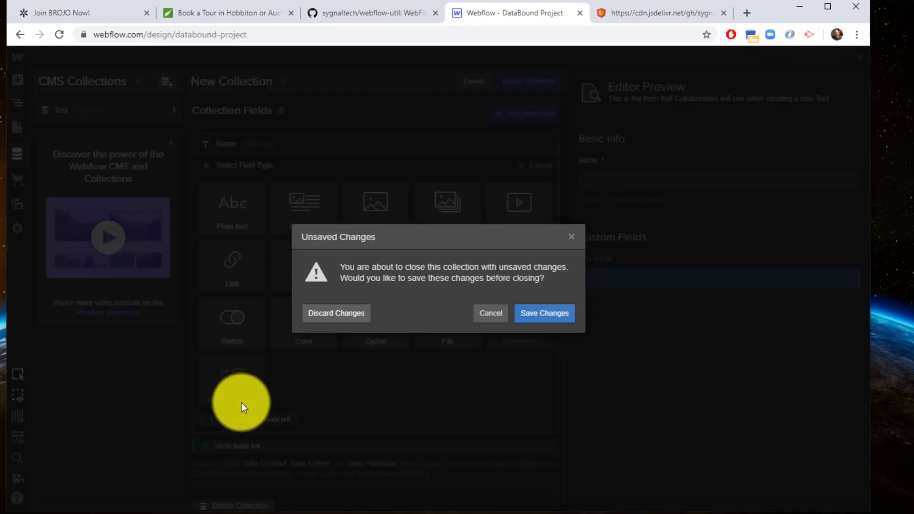
click(493, 316)
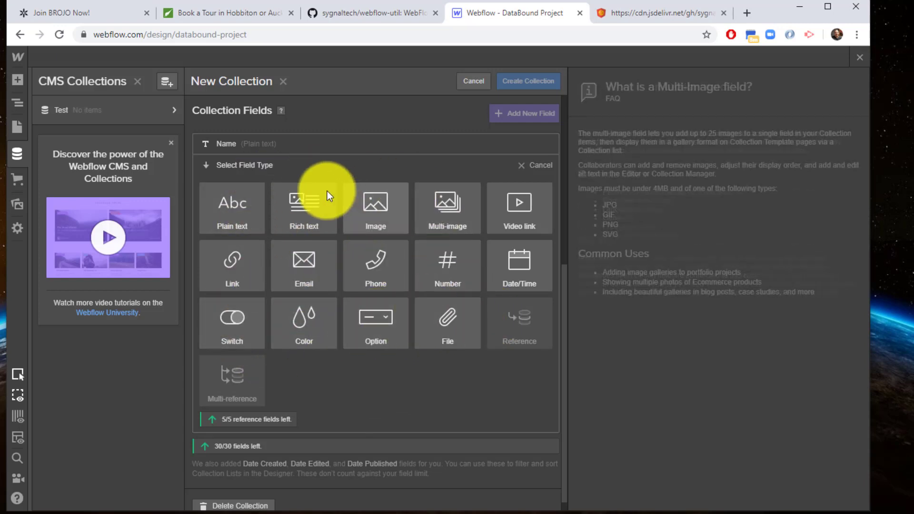
click(235, 207)
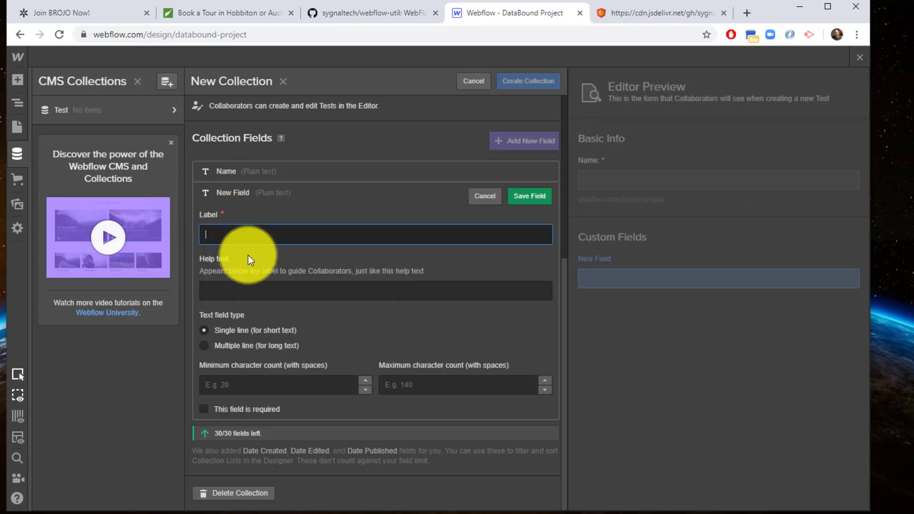
text(Info)
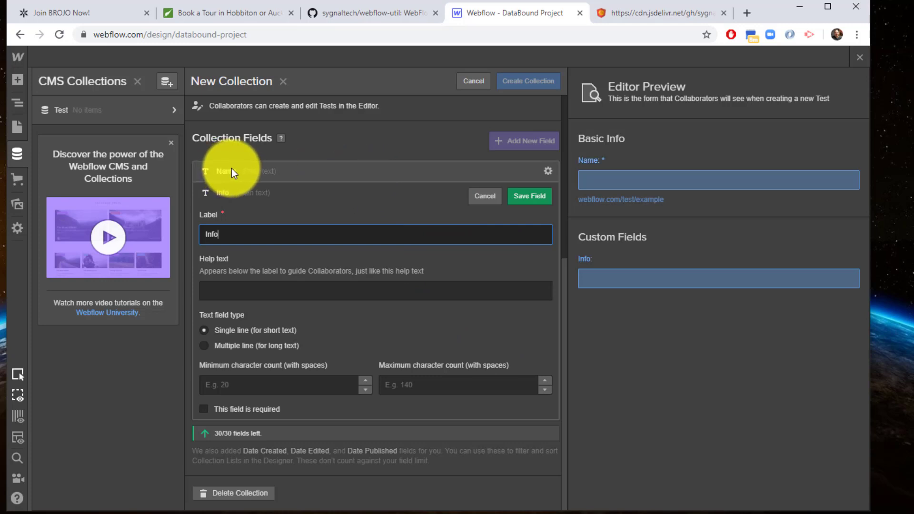
click(520, 198)
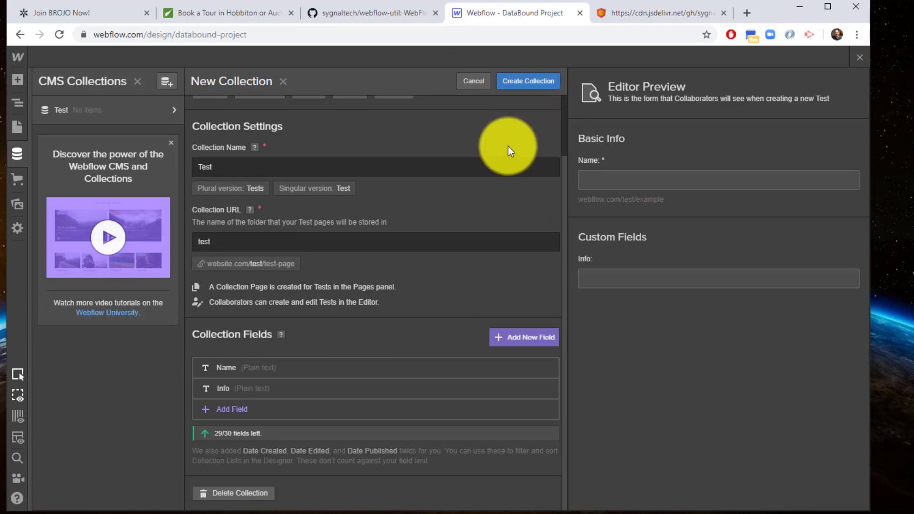
click(524, 81)
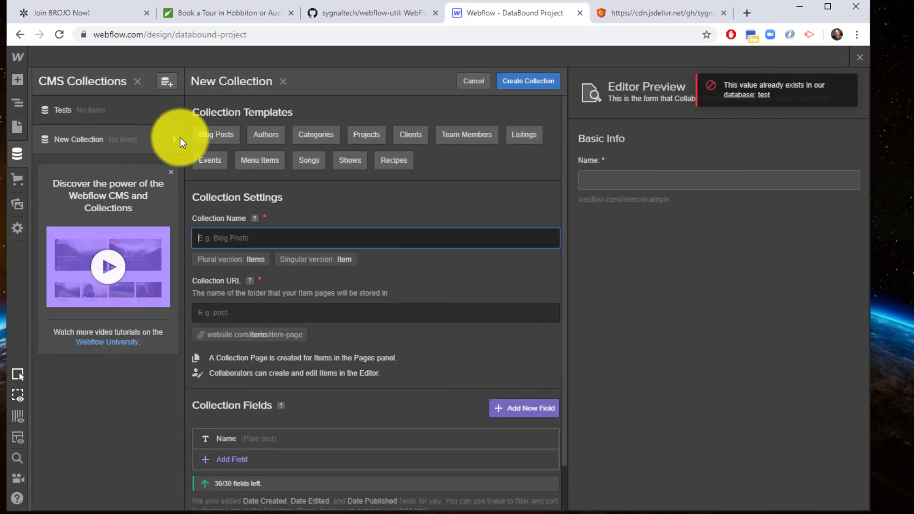
Step: Close the blank collection form and open the Tests collection's Qui Dolores item to view its fields
click(102, 139)
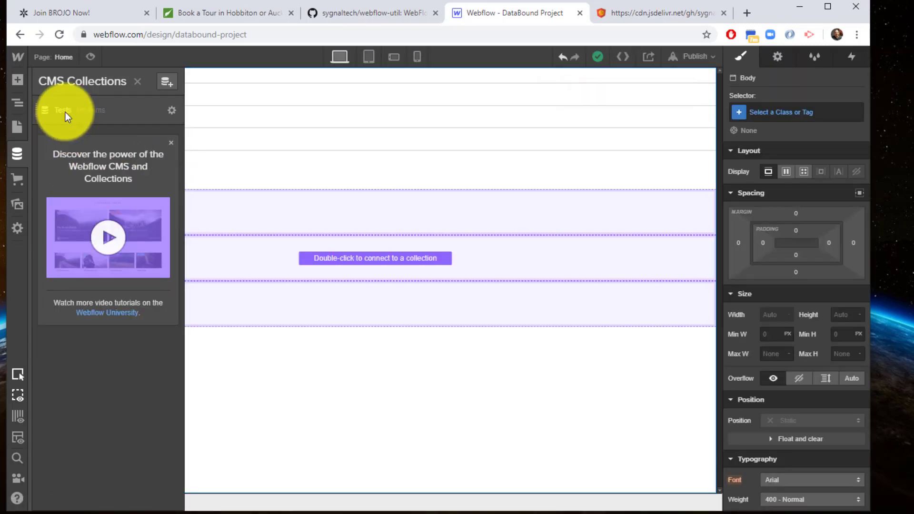
click(65, 114)
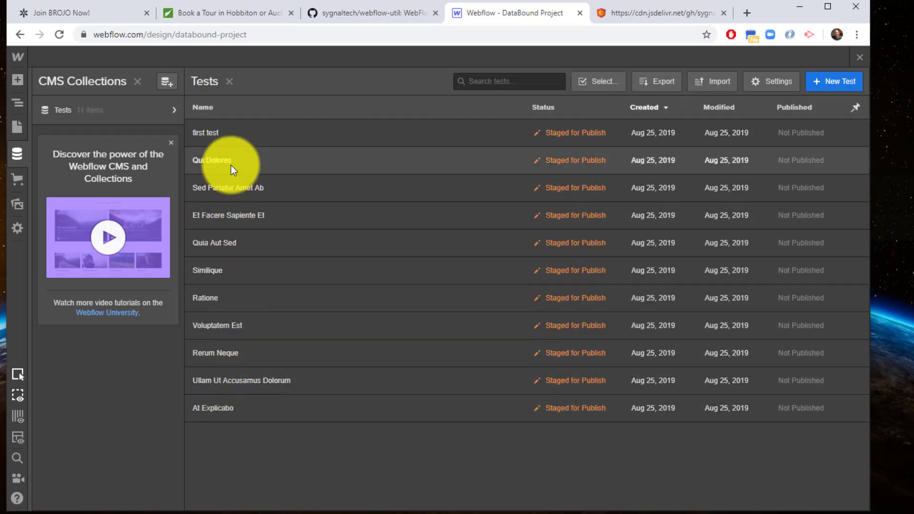
click(231, 159)
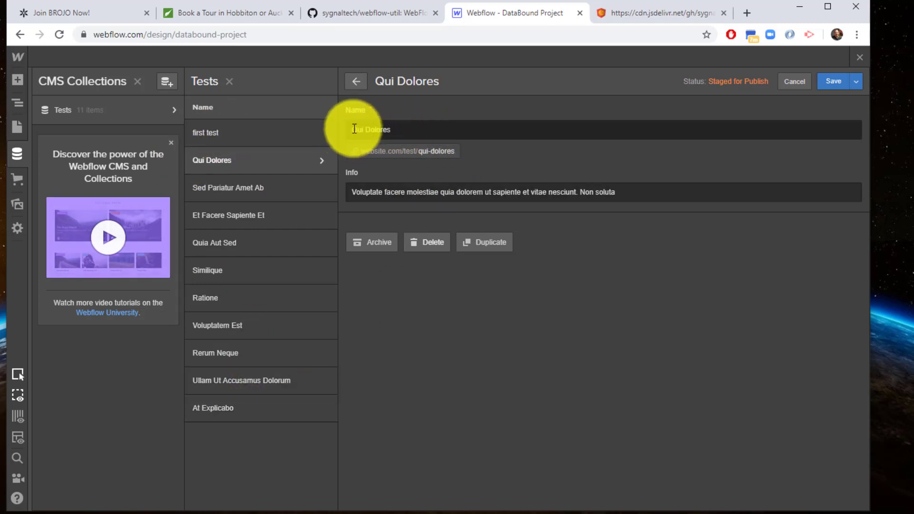
click(397, 130)
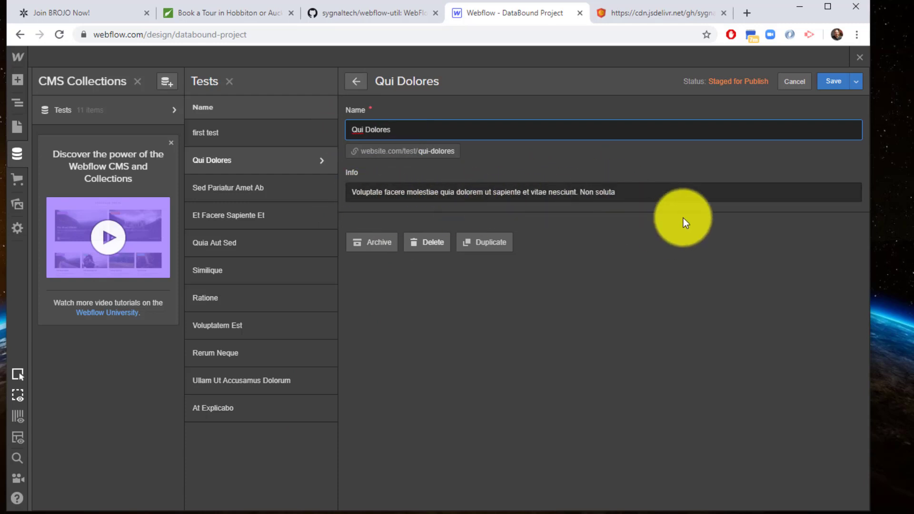
click(628, 249)
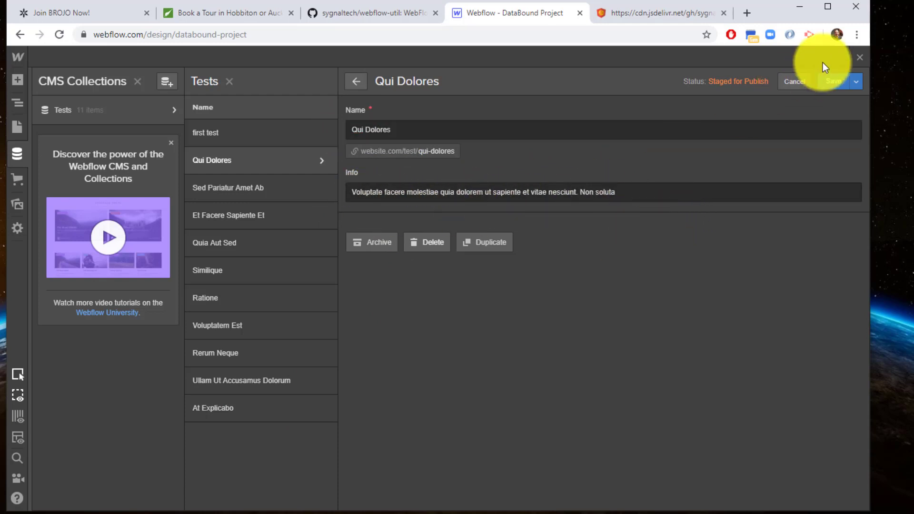
Step: Close the CMS editor and set the Collection List Wrapper's source to the Tests collection
click(860, 57)
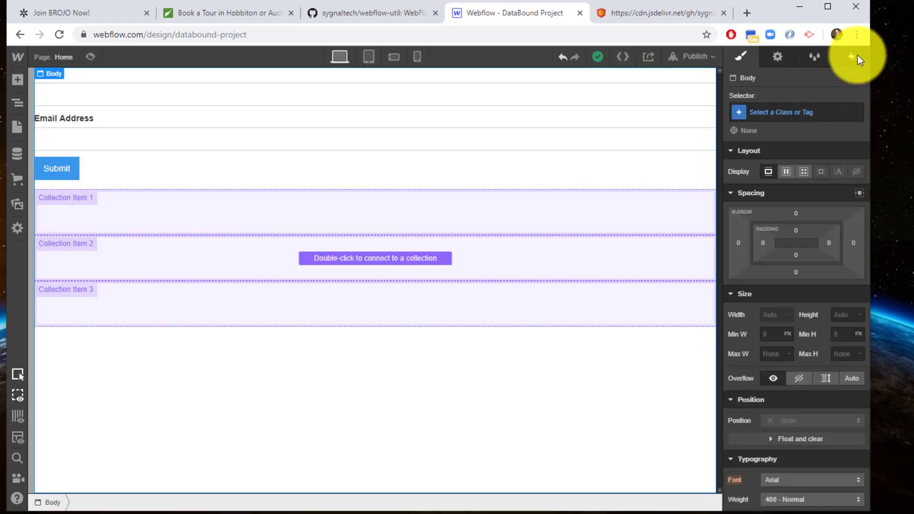
click(605, 301)
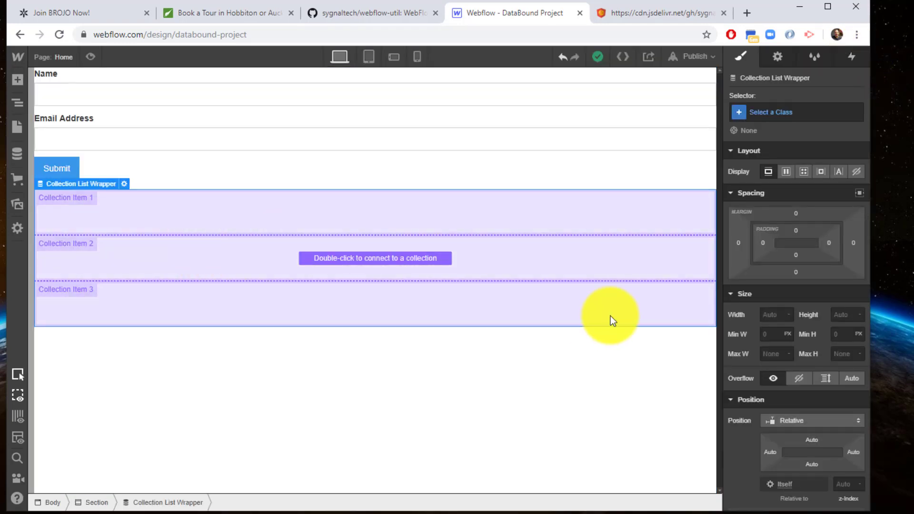
click(776, 52)
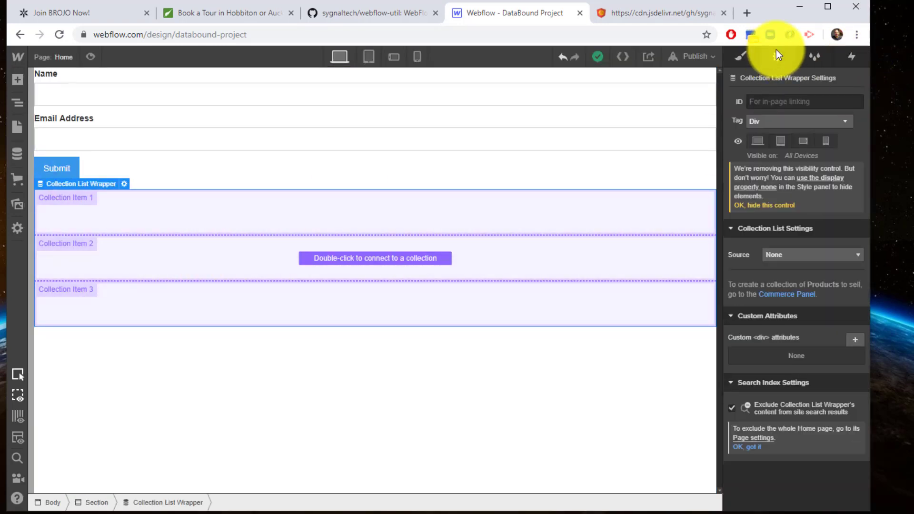
click(780, 256)
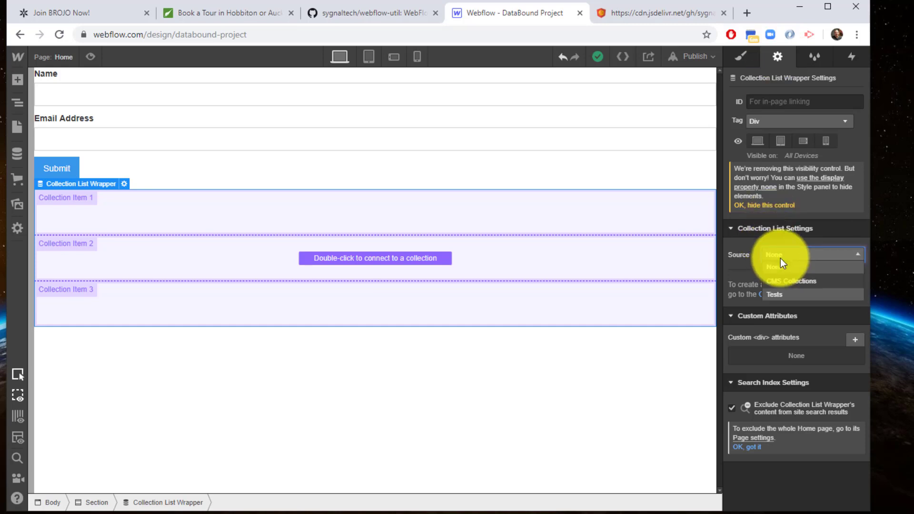
click(783, 295)
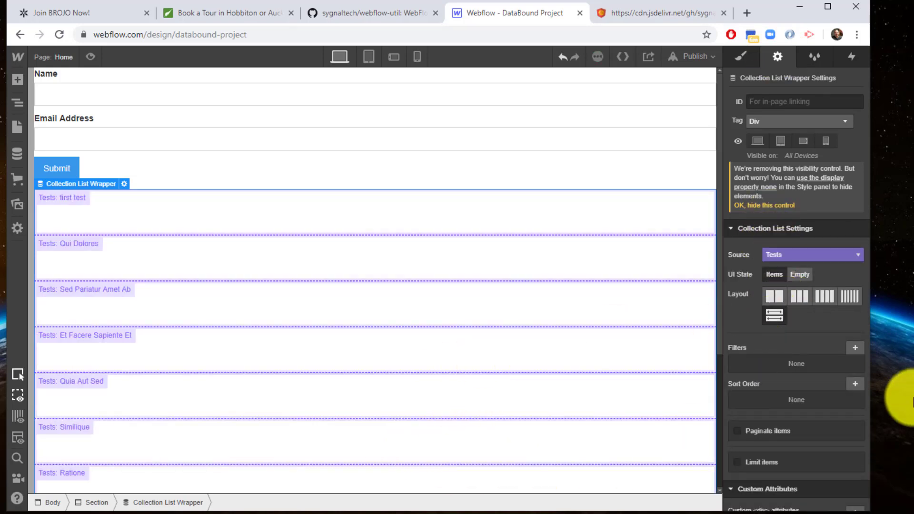
Step: Select the first collection item and scroll the Add elements panel down to Components
click(85, 218)
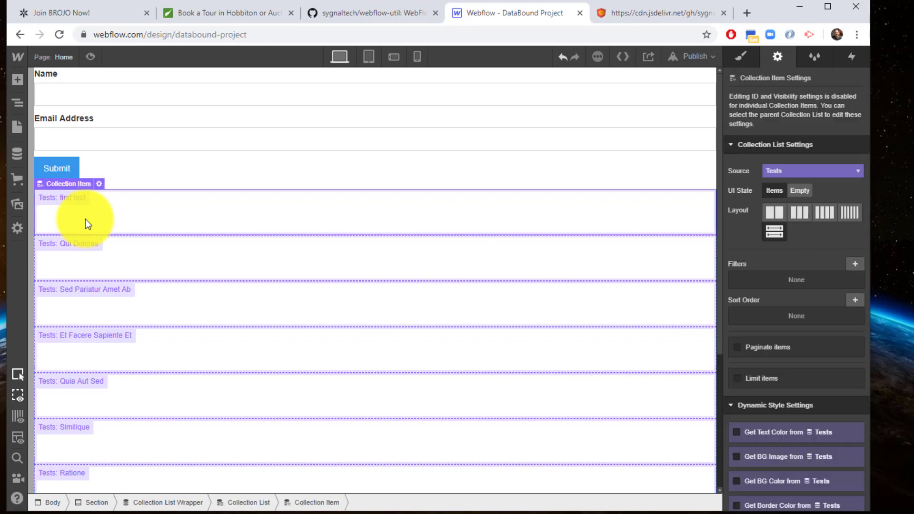
click(19, 102)
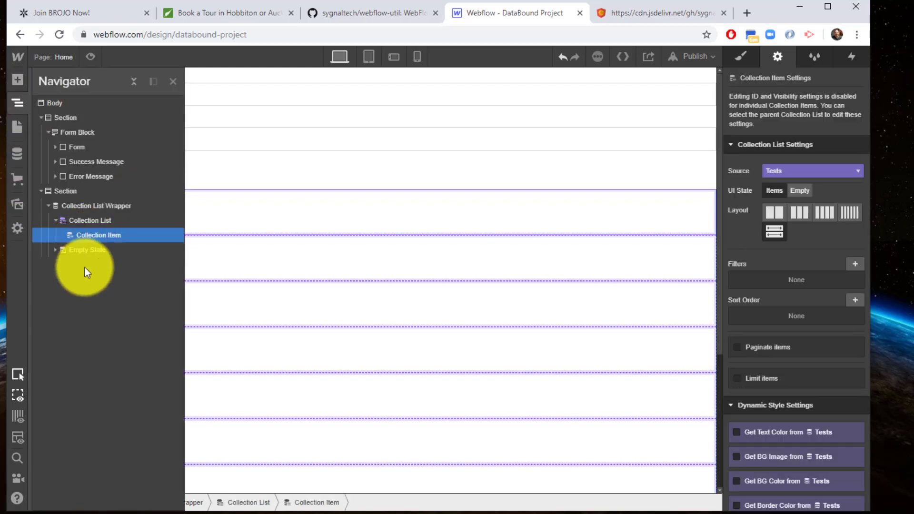
key(a)
scroll(96, 333, down, 10)
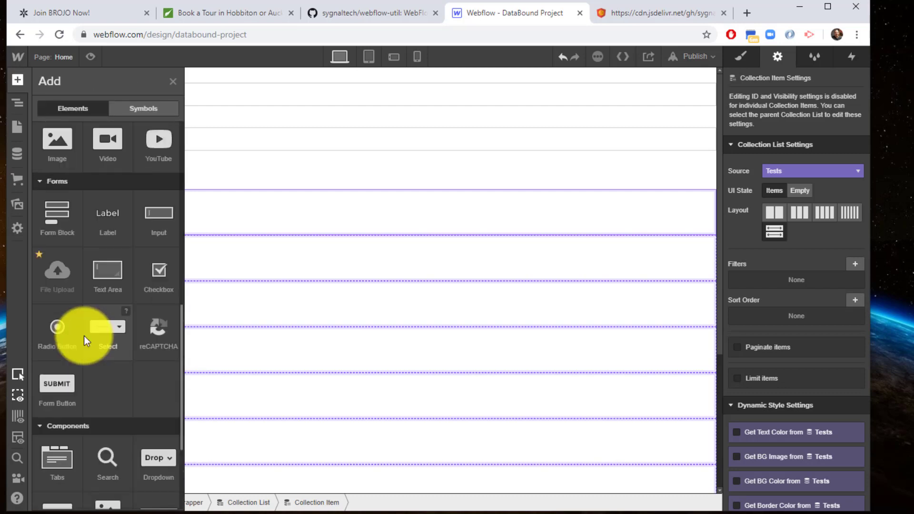
scroll(84, 336, down, 3)
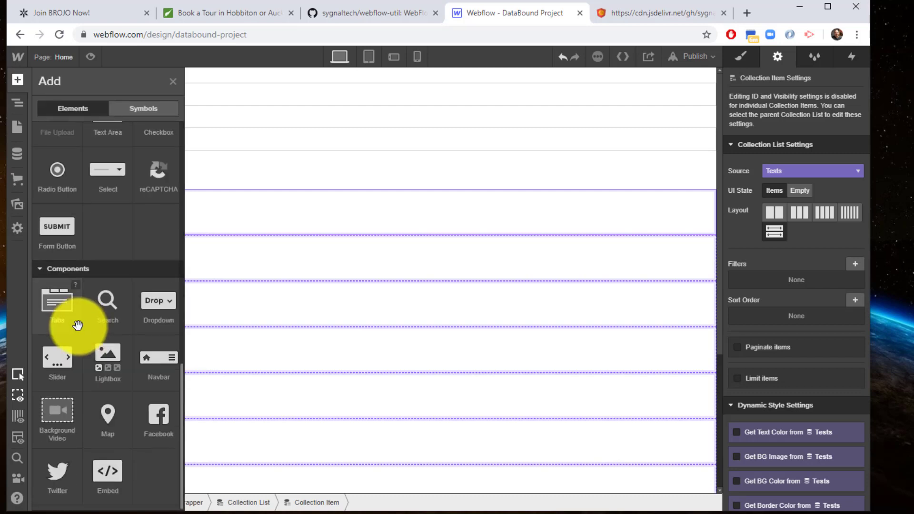
Step: Add an HTML Embed inside the Tests collection item, leaving its code editor empty
click(107, 464)
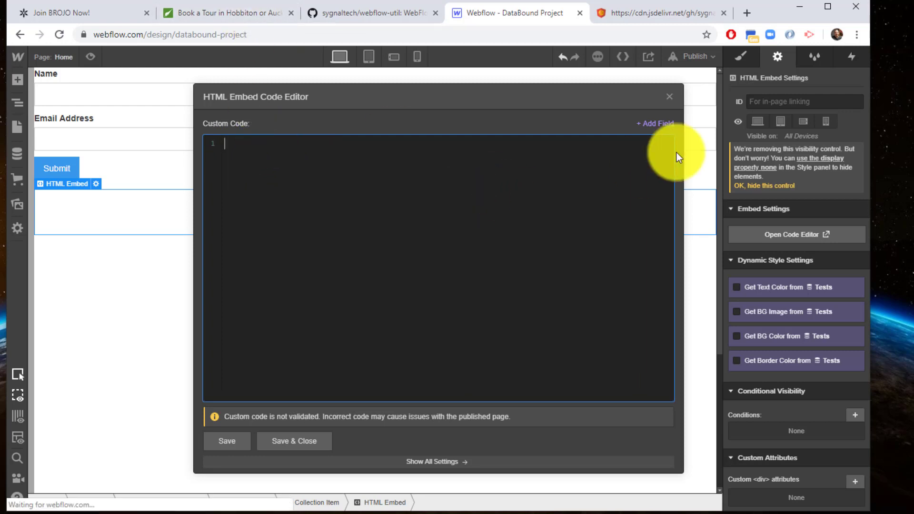
click(658, 124)
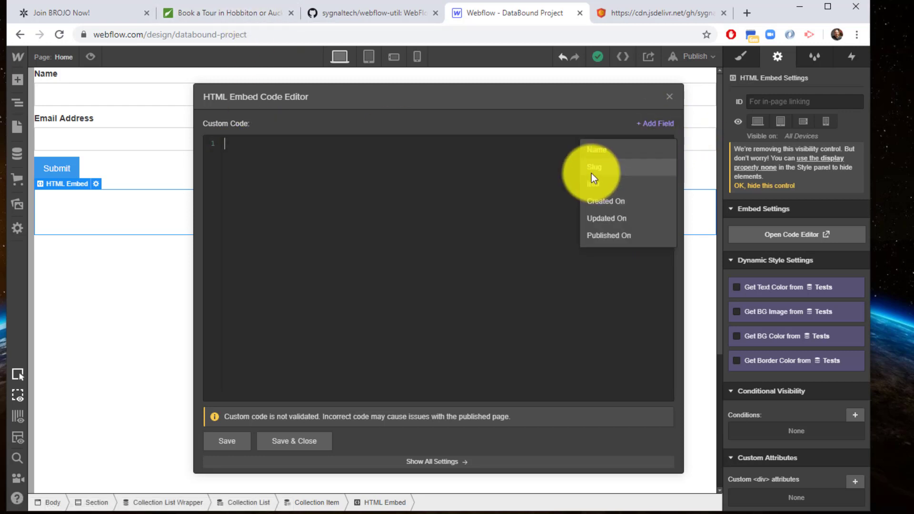
click(588, 104)
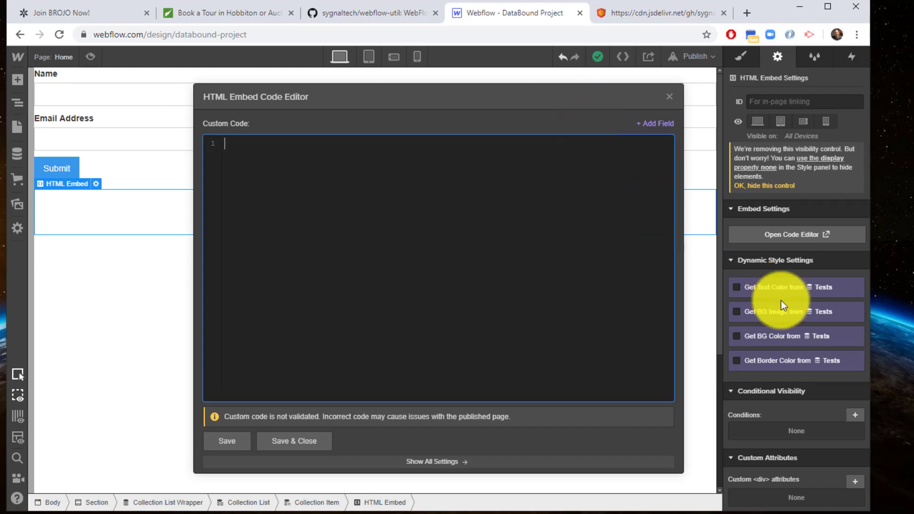
Step: Copy the sample JSON script block from the GitHub README
click(335, 12)
scroll(321, 370, down, 9)
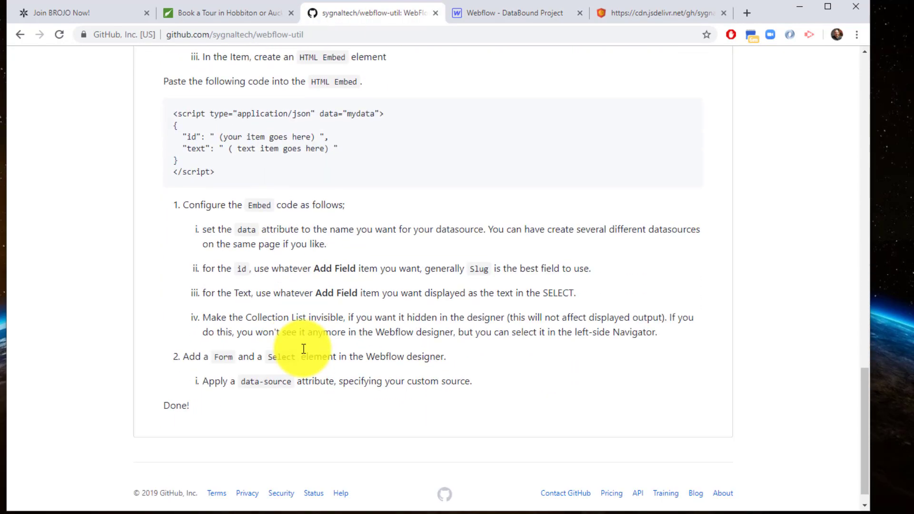
drag(228, 151, 166, 112)
key(ctrl+c)
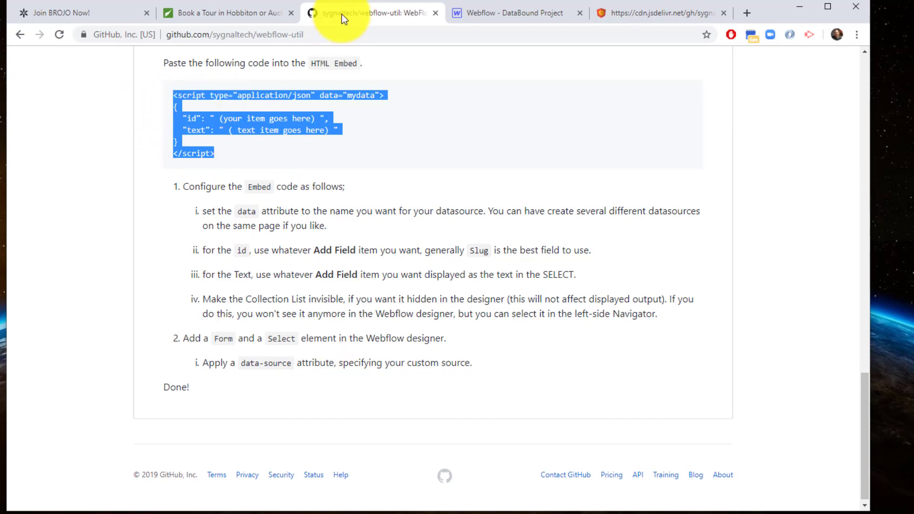
click(467, 16)
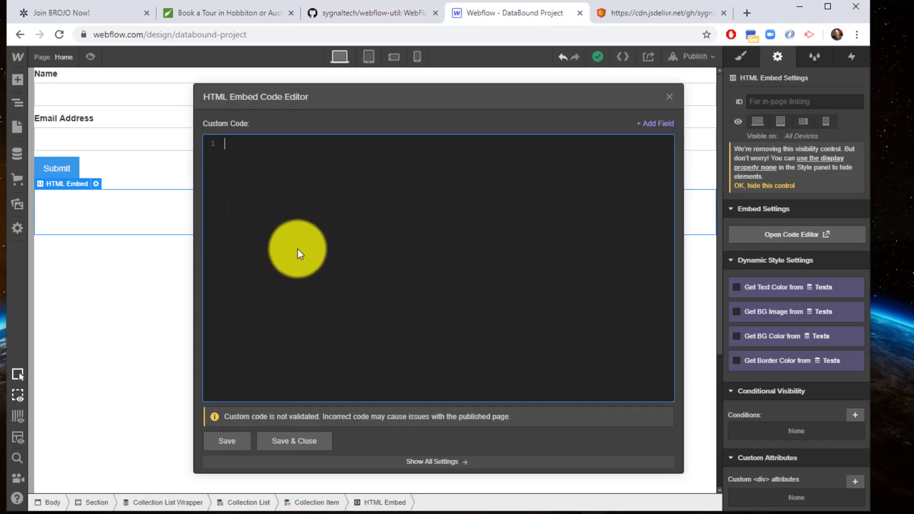
Step: Paste the JSON script into the embed and rename its data source from mydata to mysource
key(ctrl+v)
click(382, 143)
drag(378, 143, 401, 142)
text(mysource)
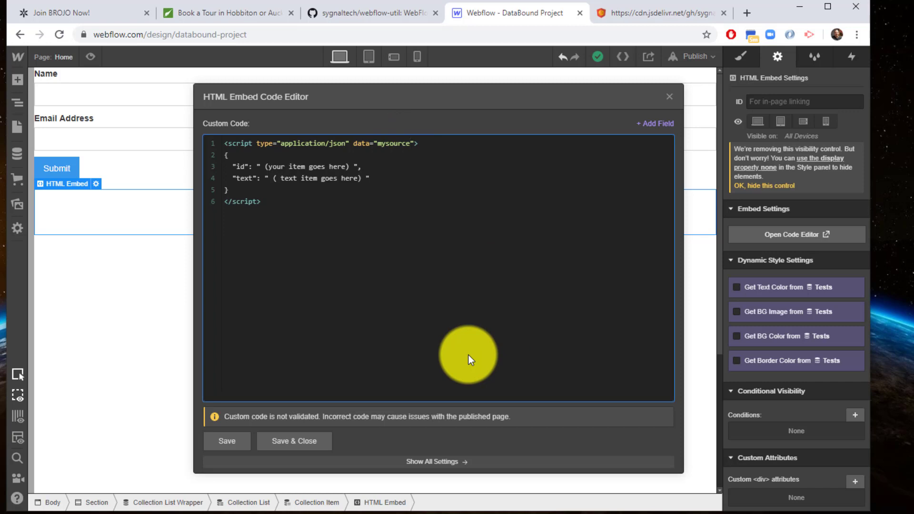
Step: Replace the id placeholder with the collection's Slug field
key(Down)
key(Down)
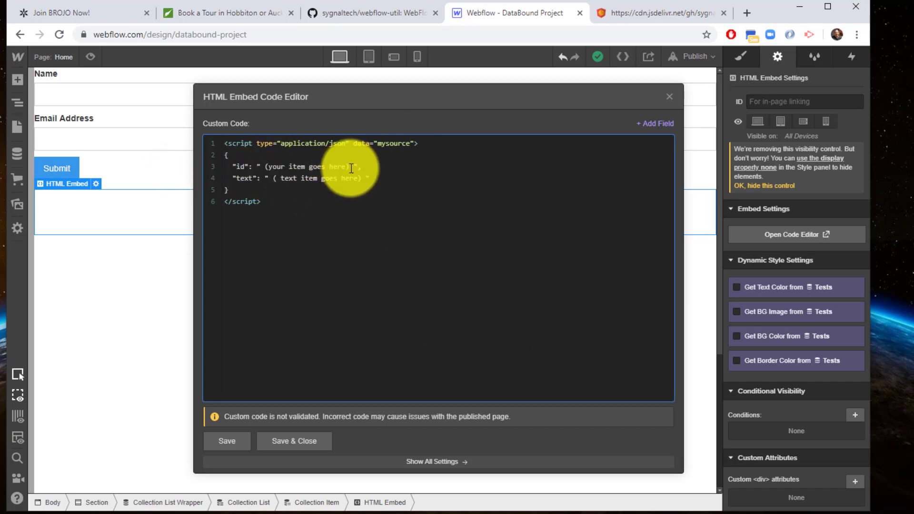
drag(261, 167, 360, 168)
key(BackSpace)
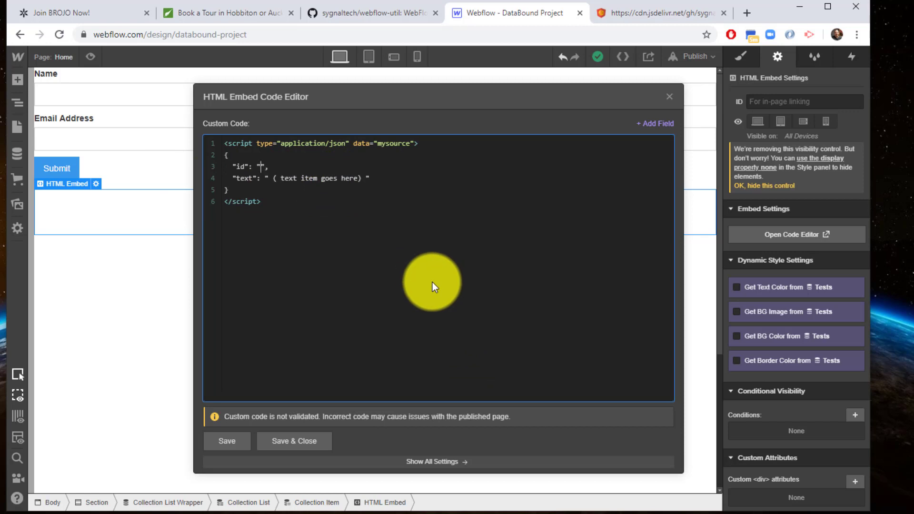
click(654, 124)
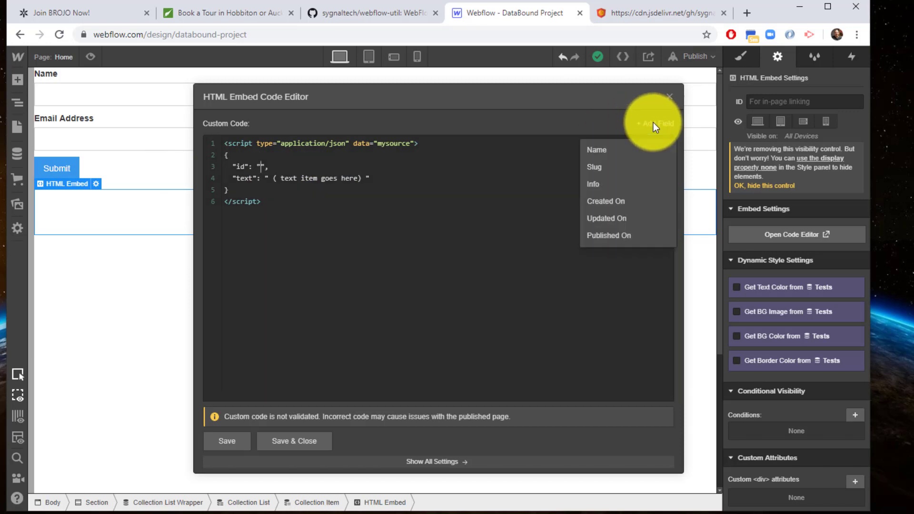
click(604, 167)
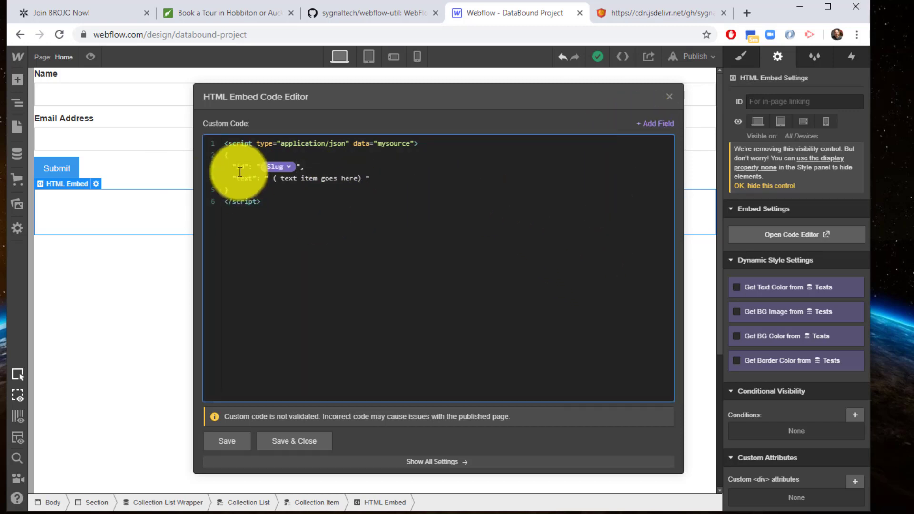
Step: Replace the text placeholder with the collection's Name field
click(269, 178)
key(shift+End)
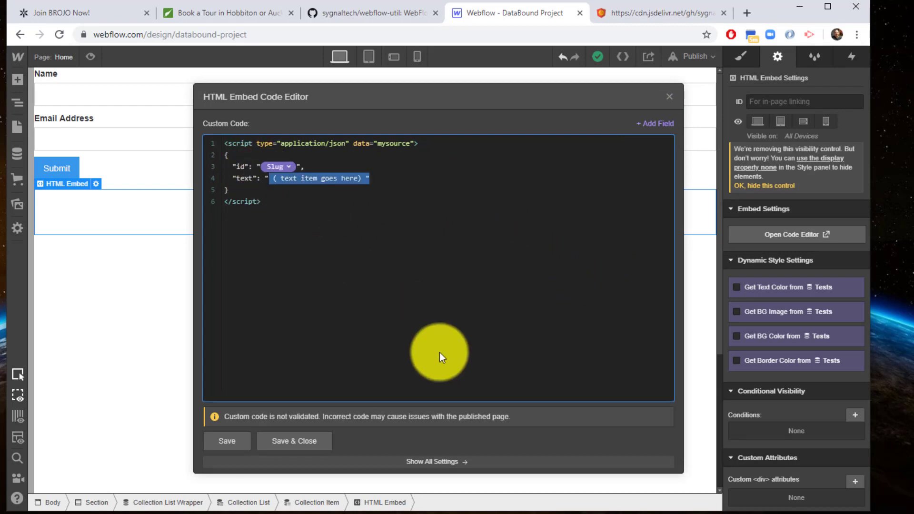
key(shift+Left)
key(BackSpace)
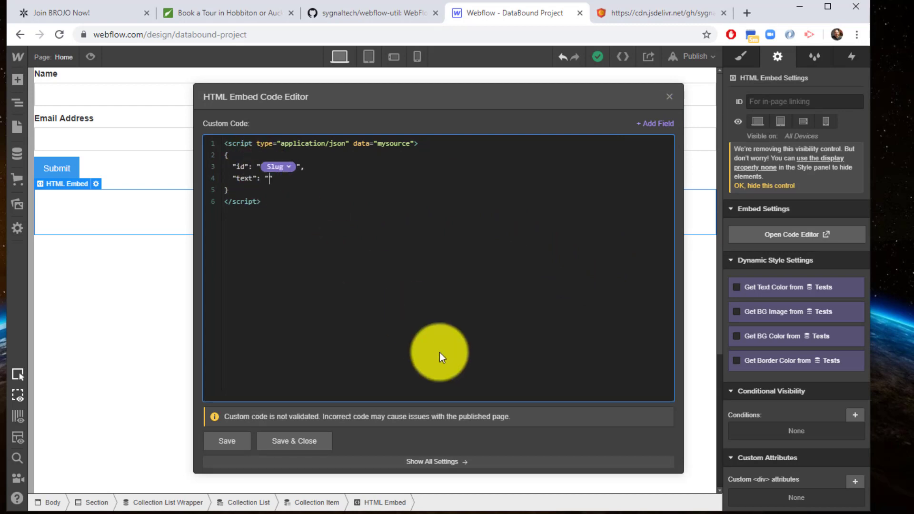
click(660, 125)
click(608, 148)
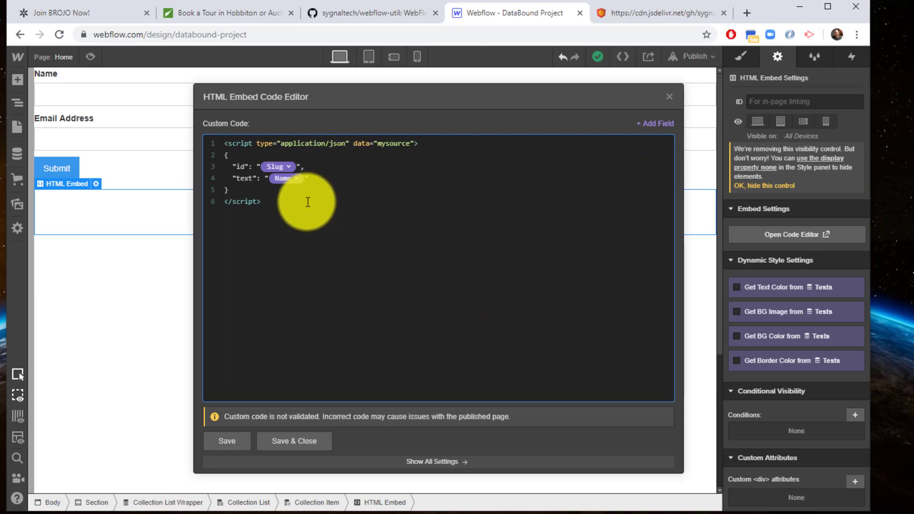
Step: Save the embed code and set the Collection List Wrapper to Display: none
click(304, 442)
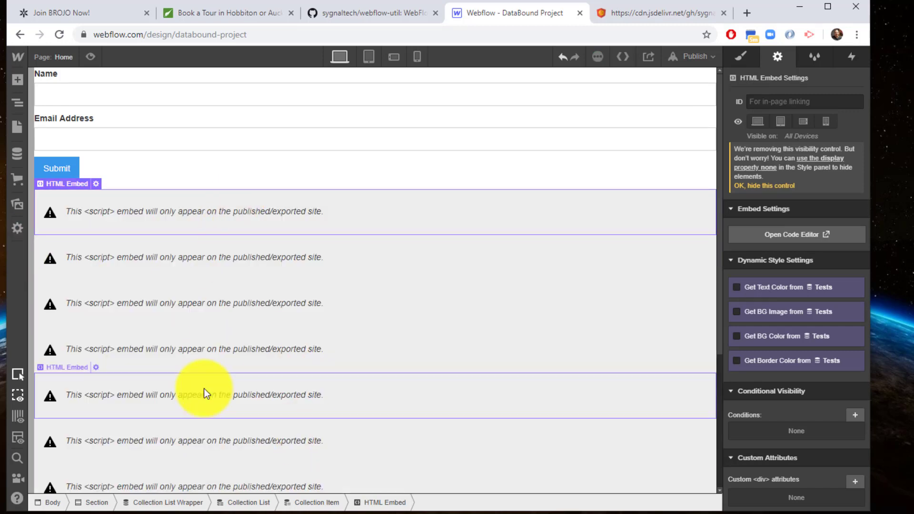
scroll(203, 388, down, 3)
scroll(167, 427, up, 3)
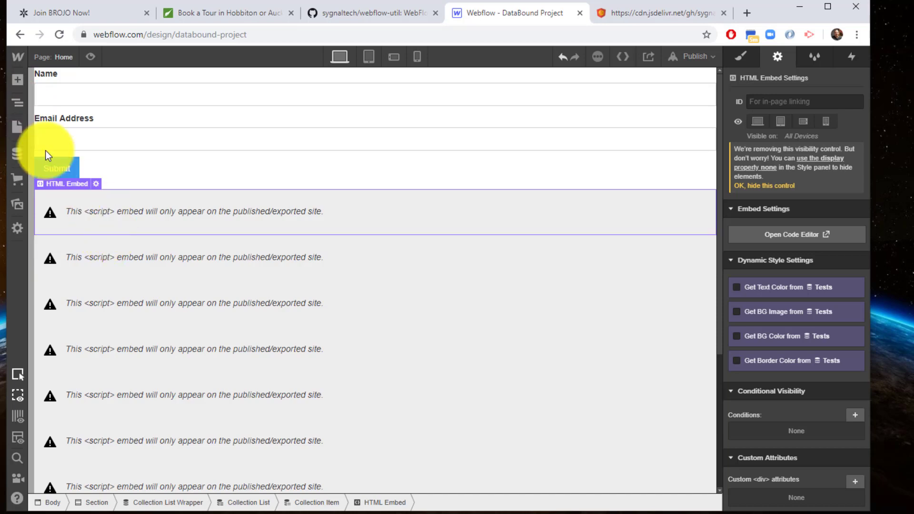
click(16, 102)
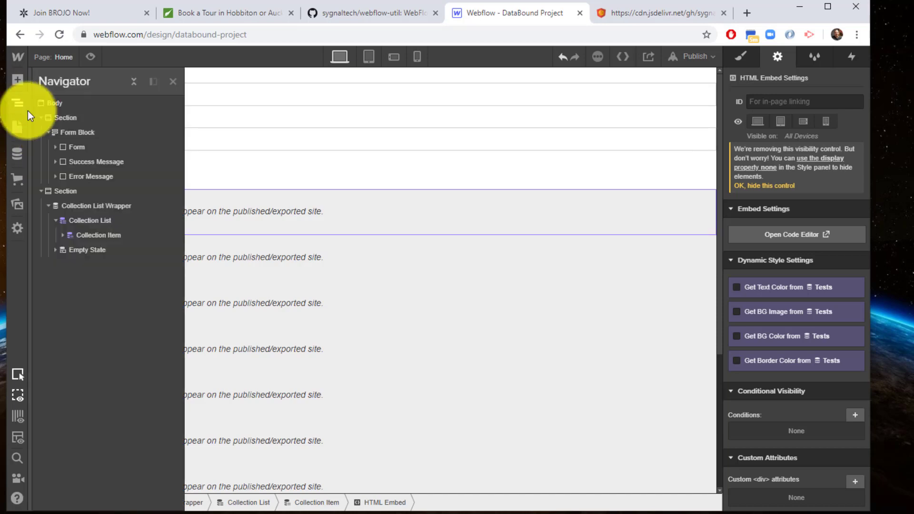
click(73, 205)
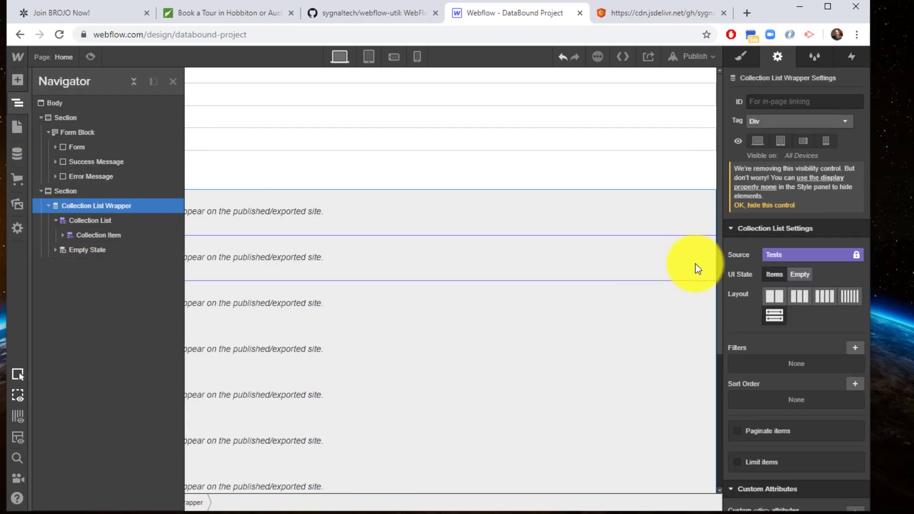
click(743, 56)
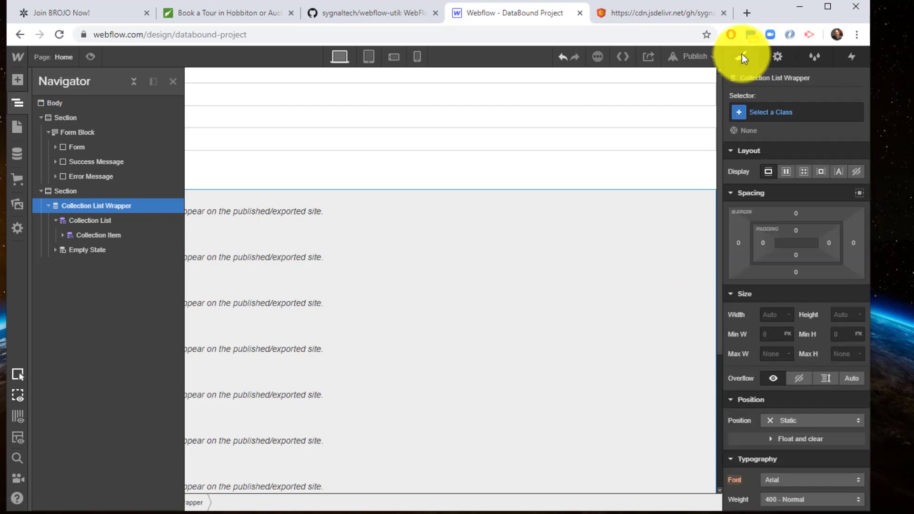
click(857, 171)
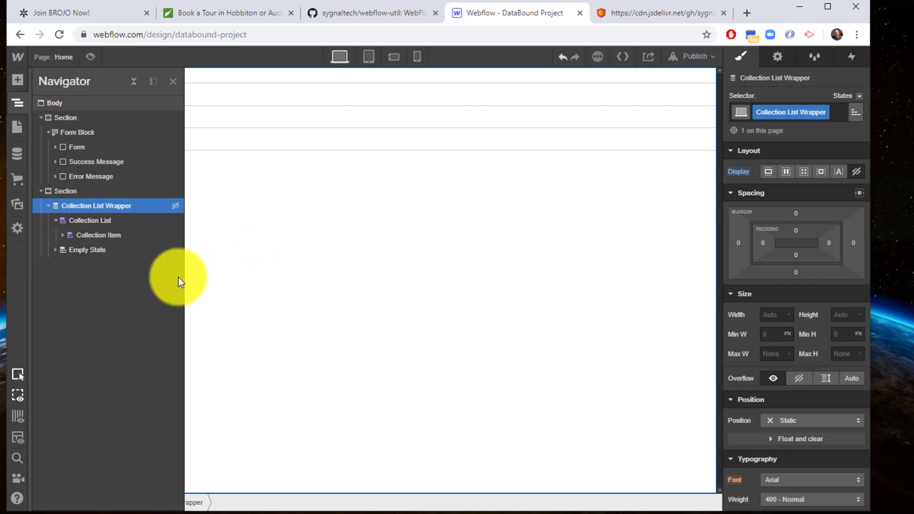
Step: Review the HTML Embed's mysource JSON in its code editor, then close it and the Navigator
click(104, 238)
click(63, 235)
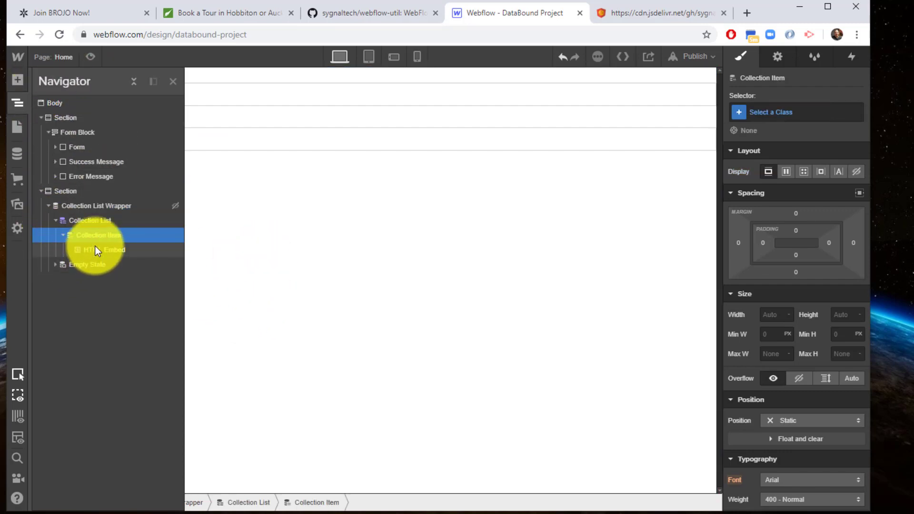
click(95, 248)
click(784, 53)
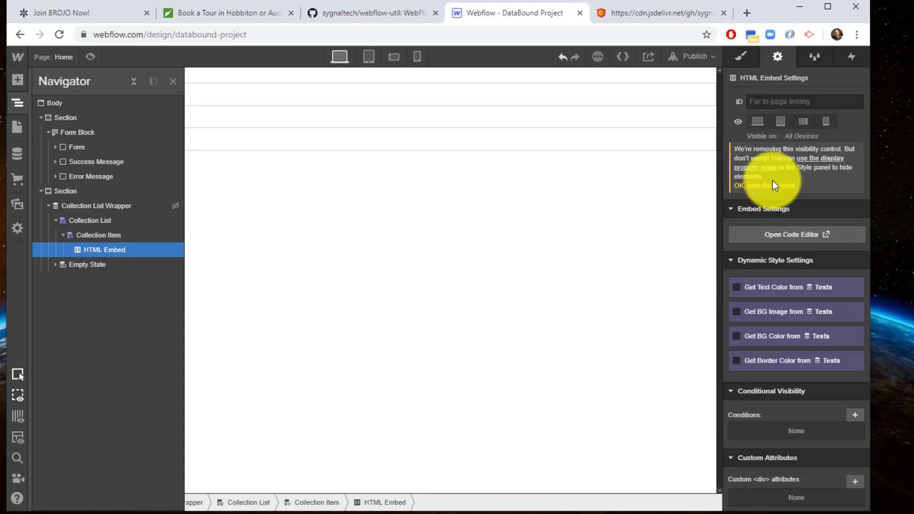
click(803, 238)
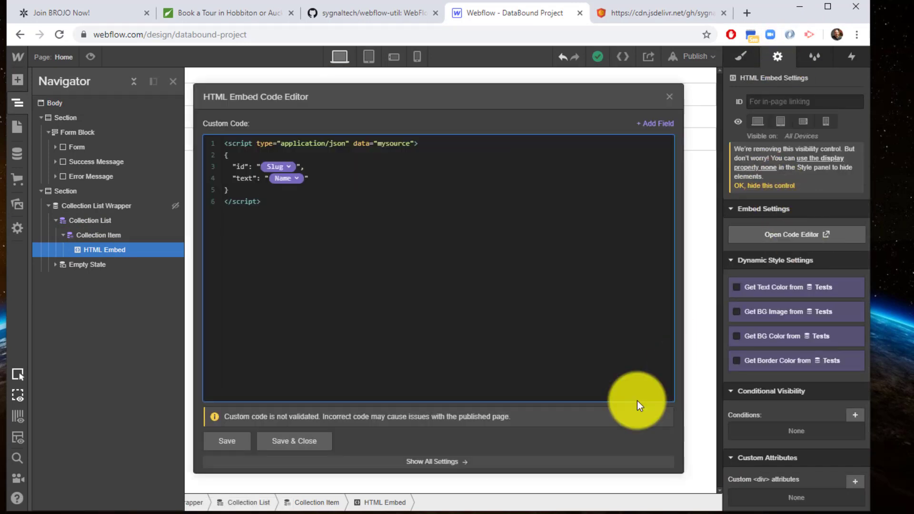
click(674, 95)
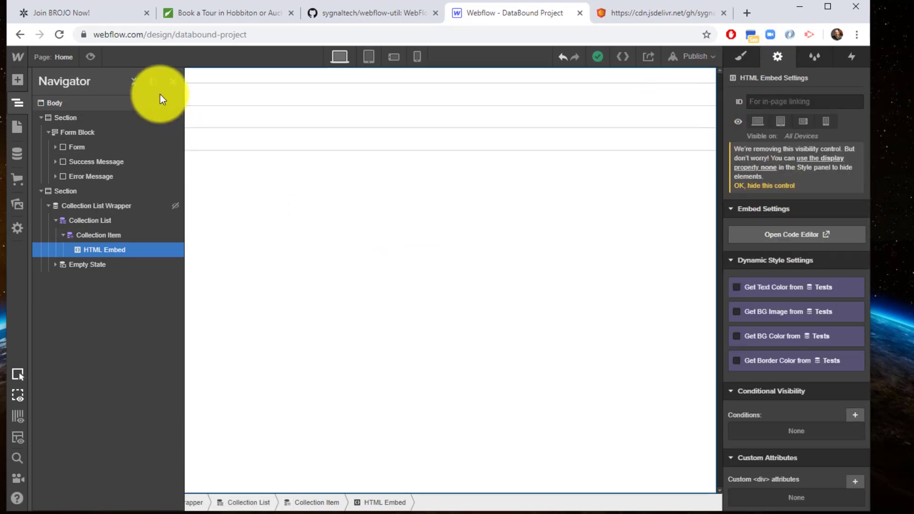
click(173, 81)
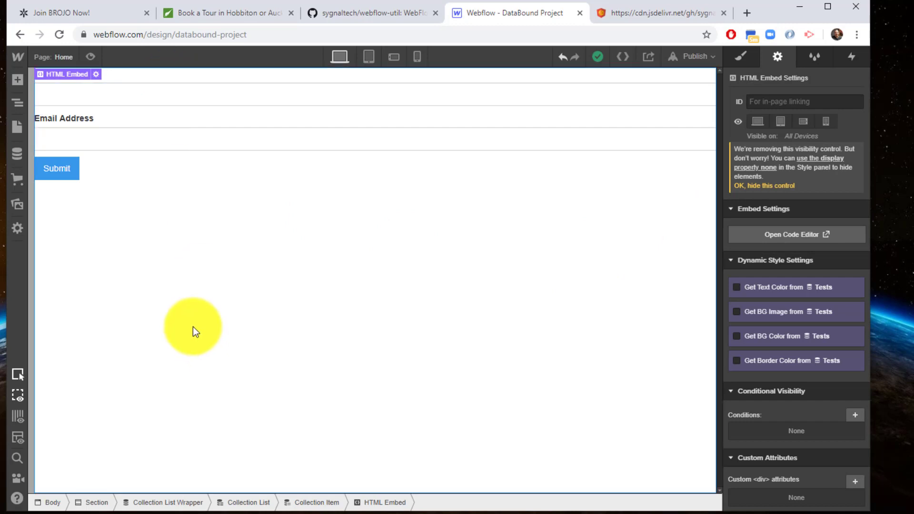
Step: Add a Select field below Email Address with Allow Multiple Selection ticked
click(100, 143)
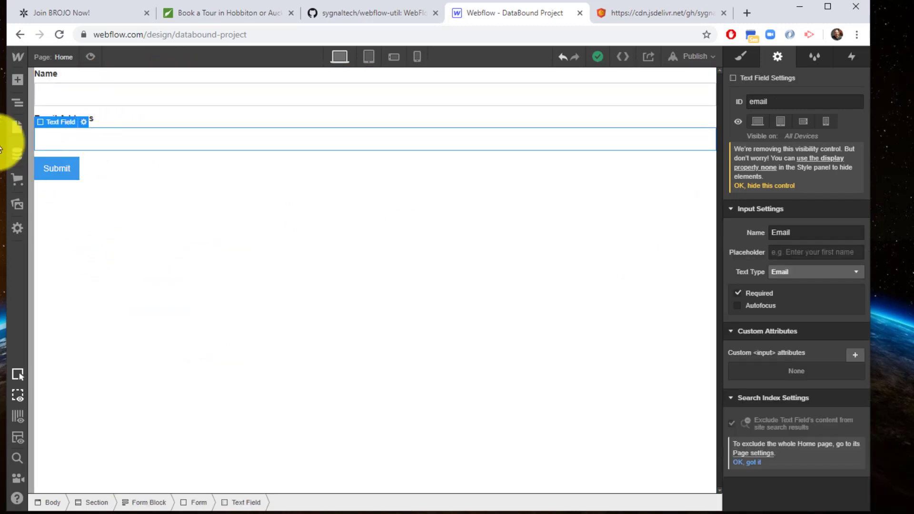
key(a)
scroll(157, 338, down, 10)
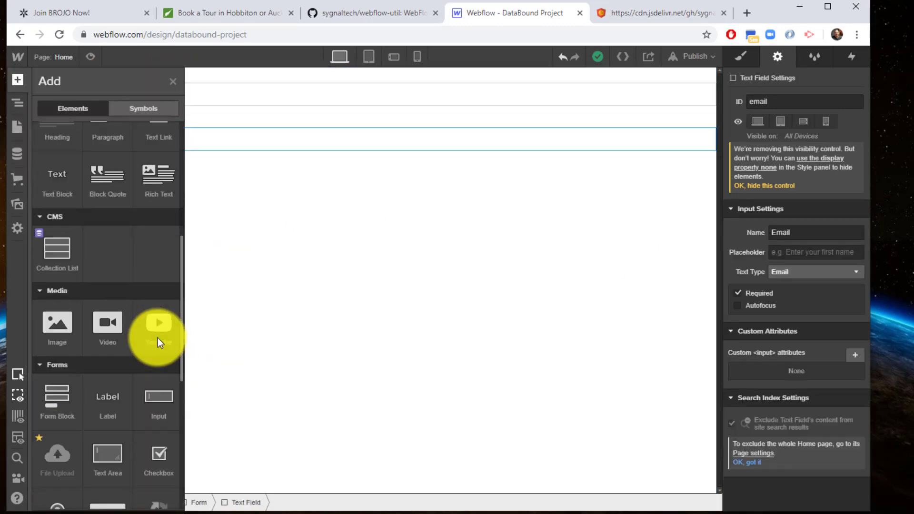
click(122, 351)
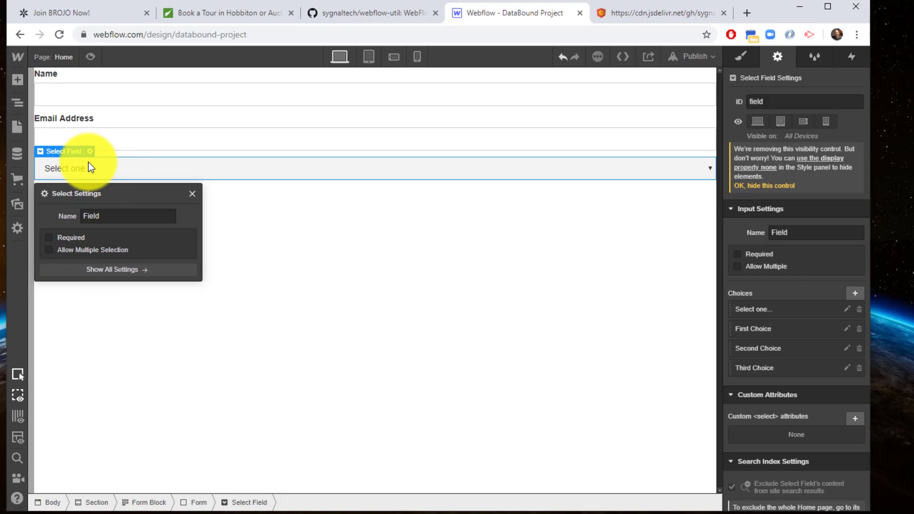
click(88, 252)
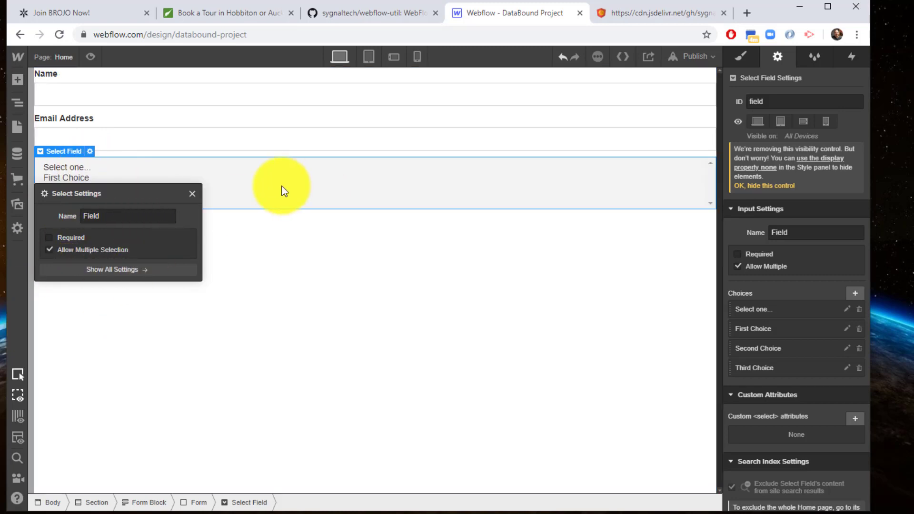
click(192, 193)
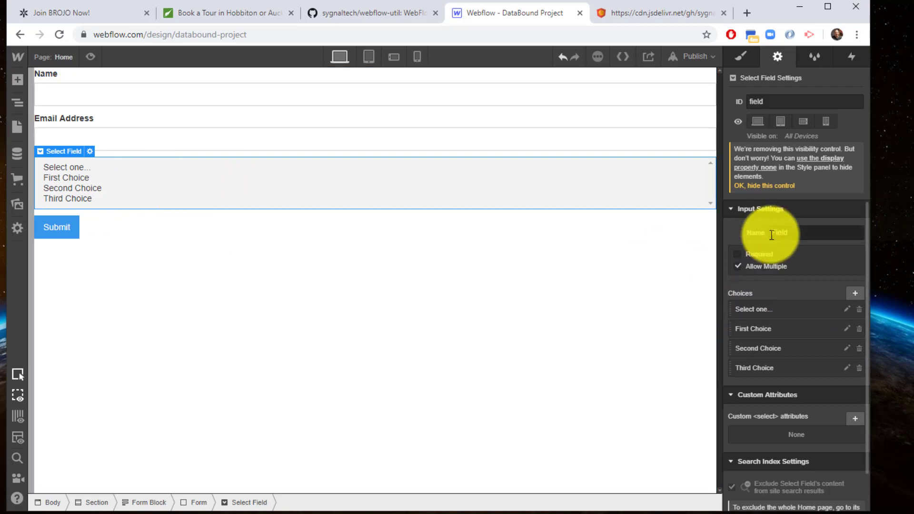
scroll(774, 367, down, 1)
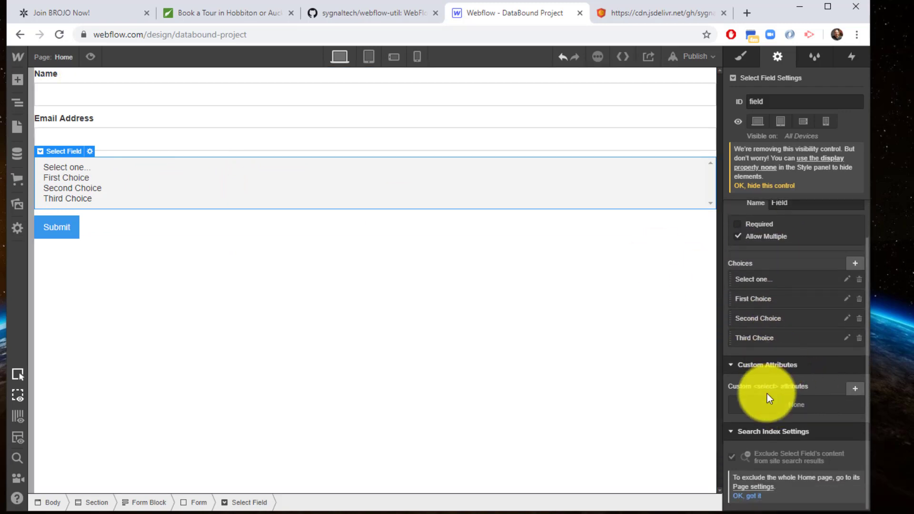
Step: Add a custom attribute data-source with value mysource to the Select field
click(855, 388)
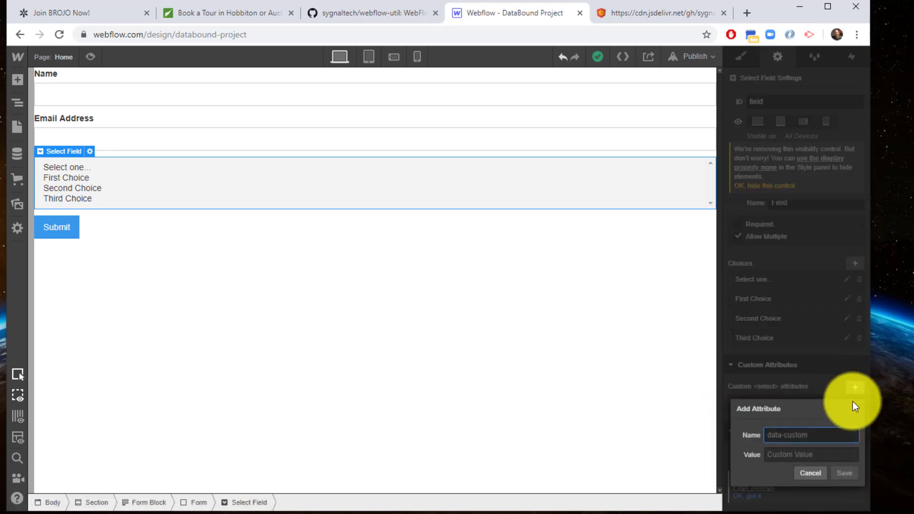
text(data)
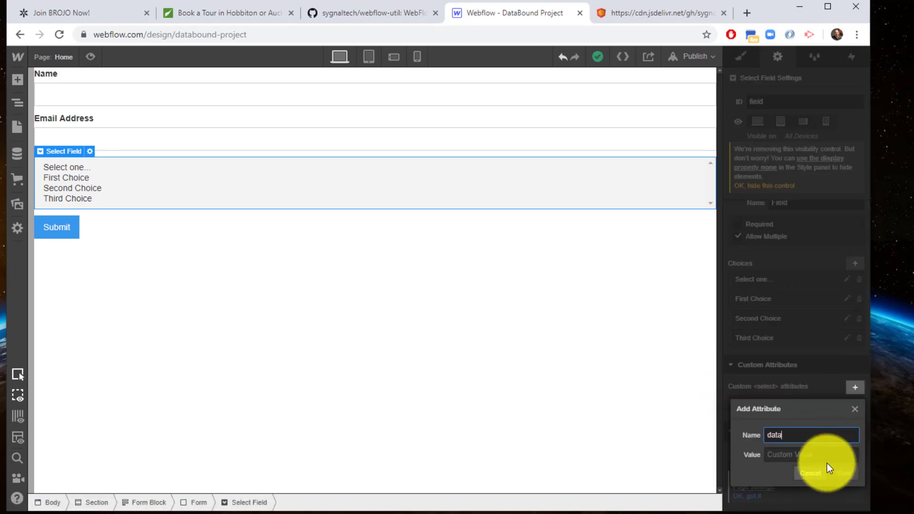
text(-source)
key(Tab)
text(mys)
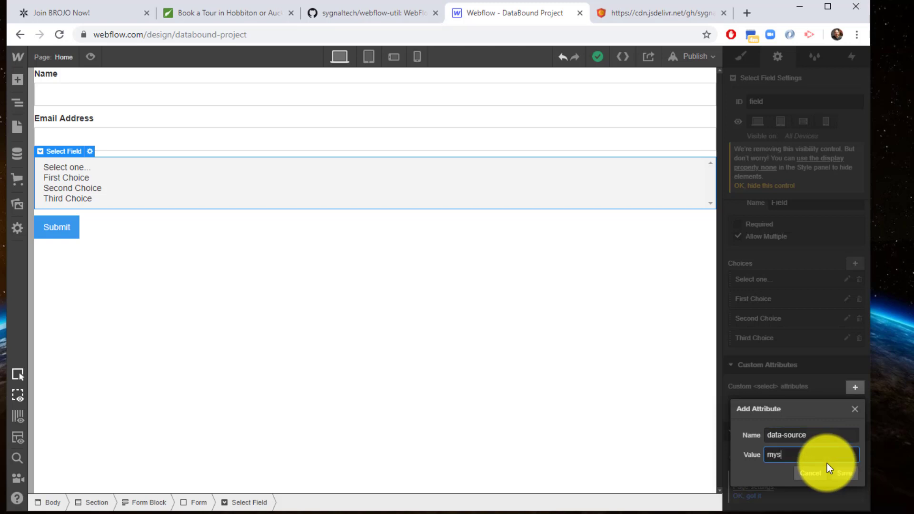
text(ource)
click(843, 471)
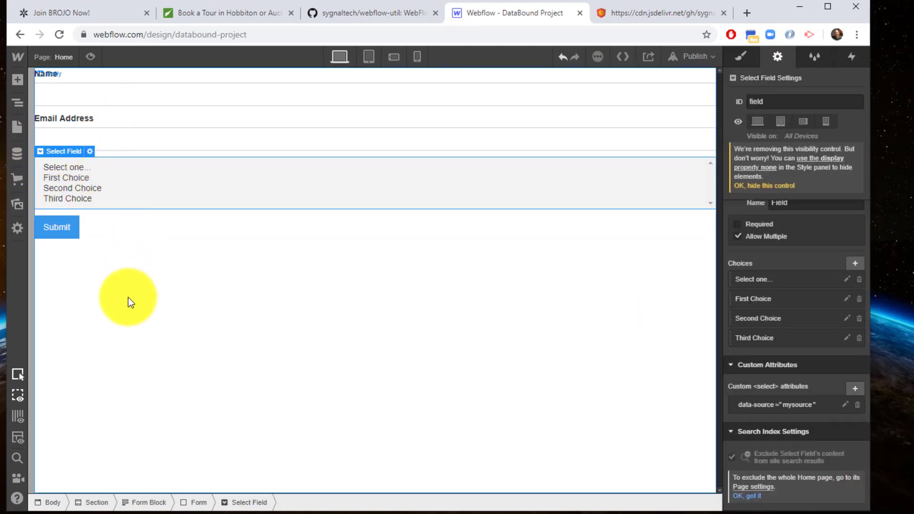
Step: Delete the First, Second and Third Choice options from the Select field
click(128, 299)
click(120, 175)
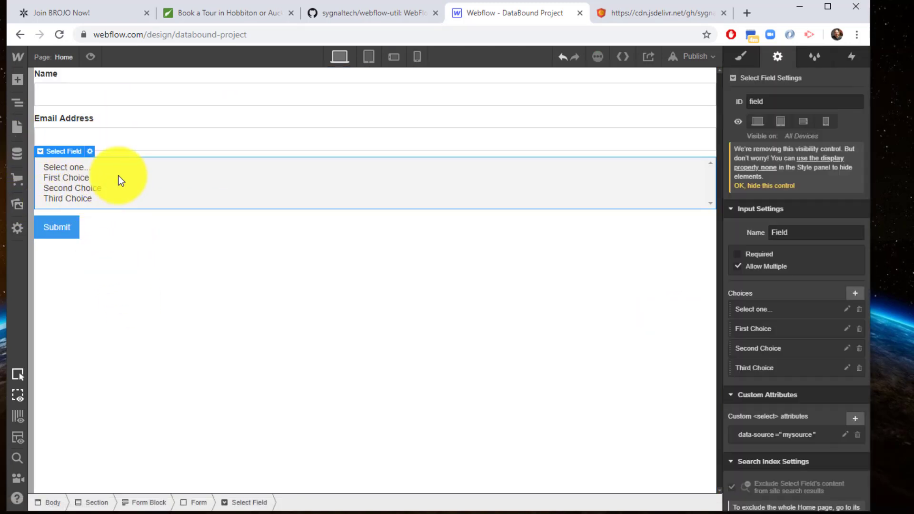
click(859, 329)
click(859, 330)
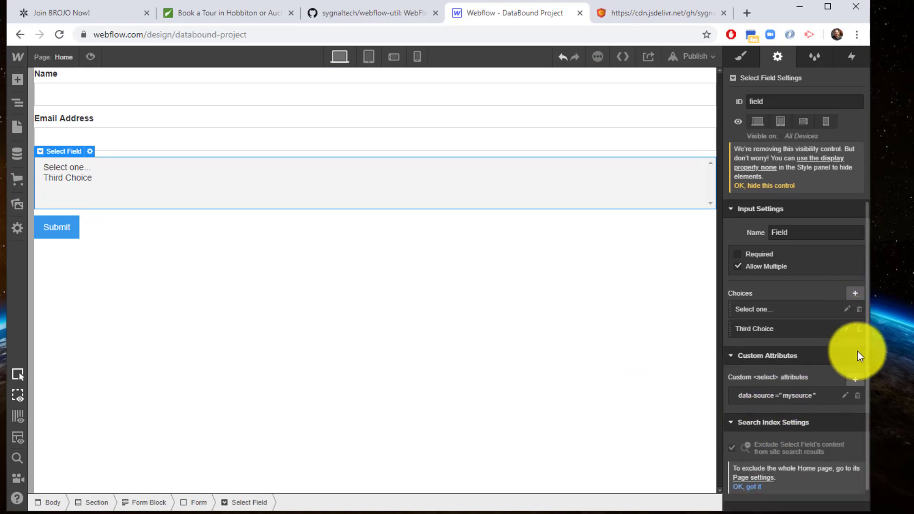
click(859, 329)
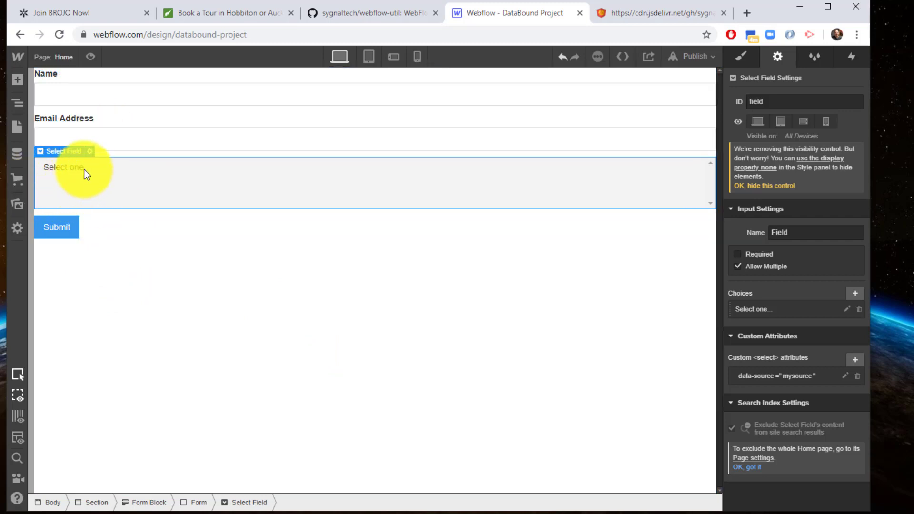
Step: Preview the form, then publish the site to its webflow.io domain
click(110, 302)
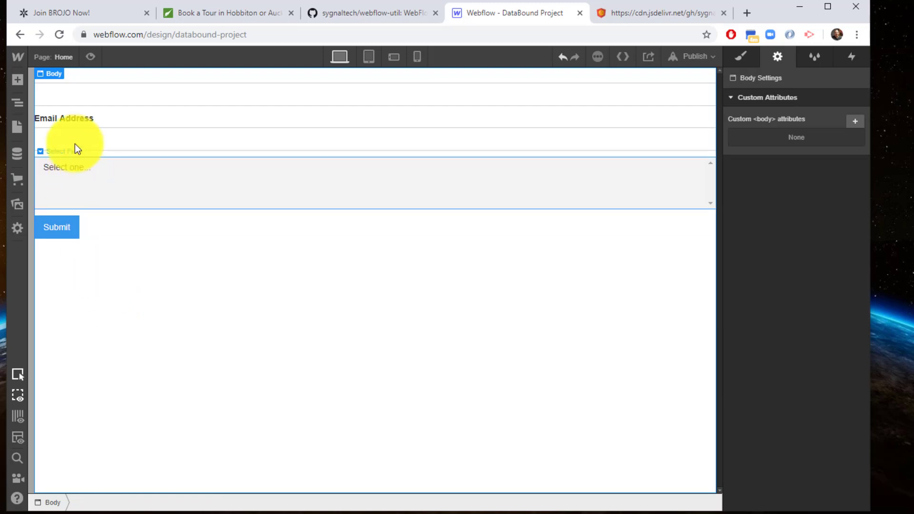
click(91, 57)
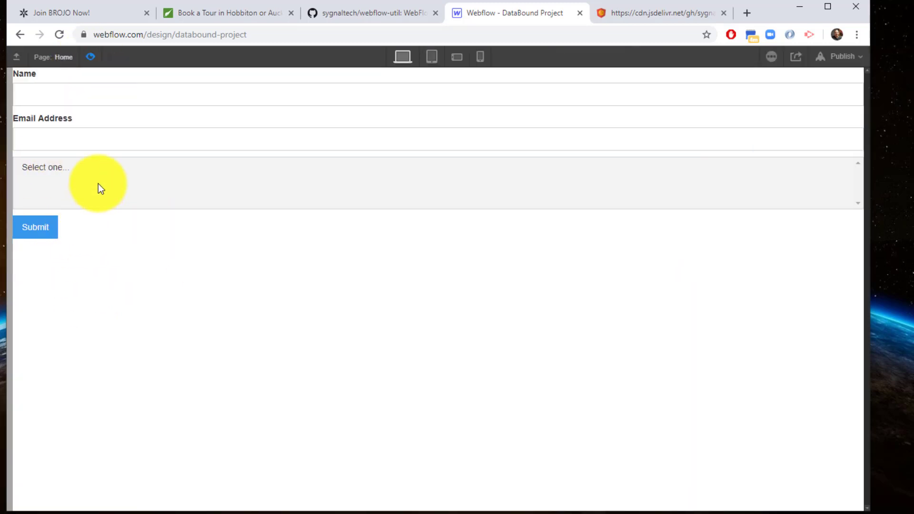
click(90, 57)
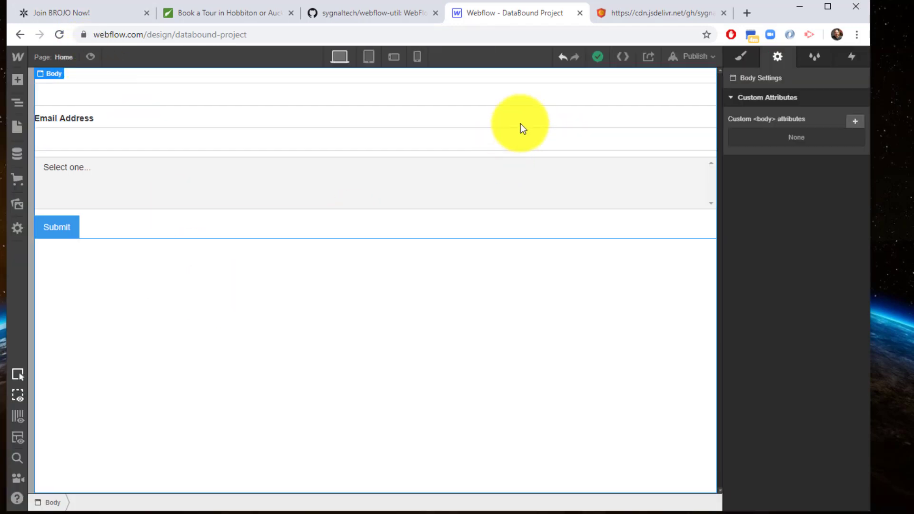
click(693, 57)
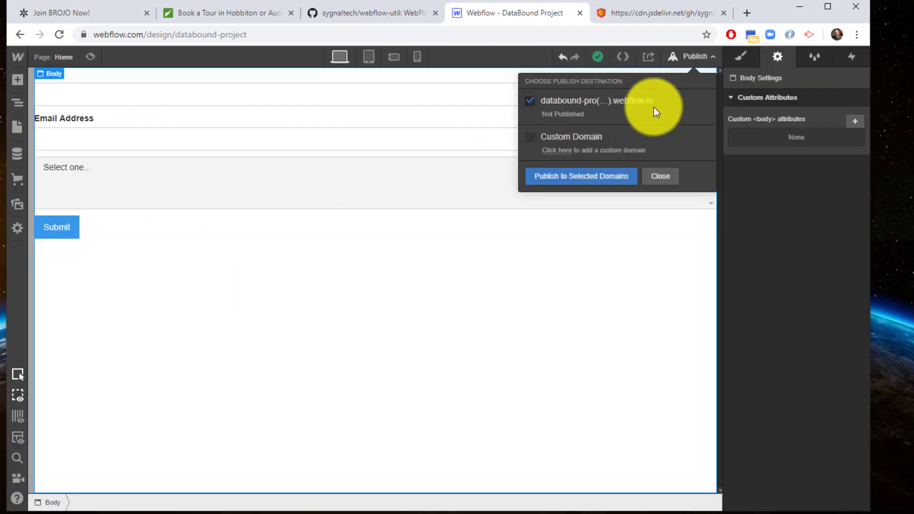
click(610, 175)
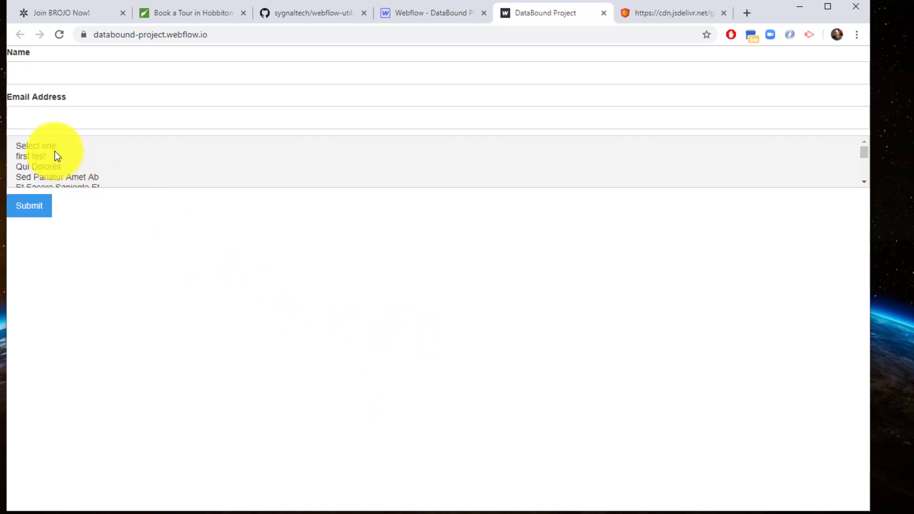
Step: Pick list items such as Qui Dolores, Ratione, Voluptatem Est and Rerum Neque
click(58, 167)
scroll(133, 161, down, 3)
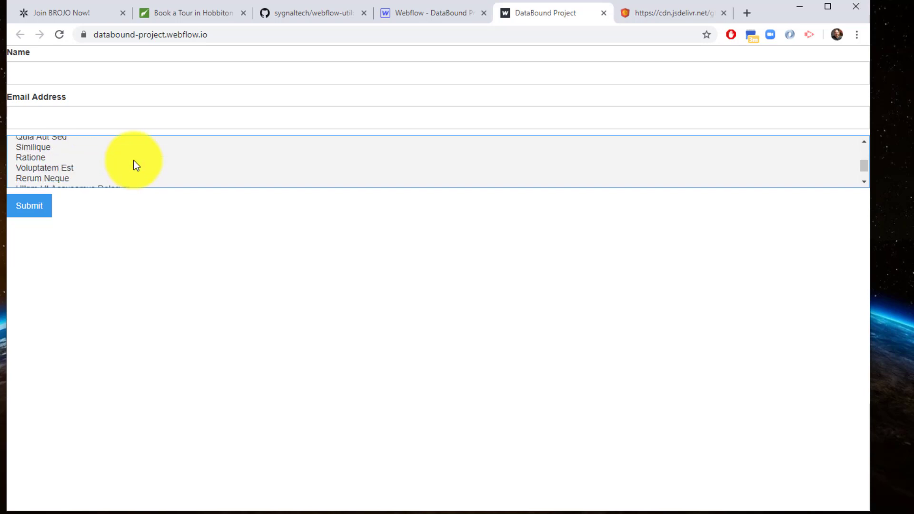
click(49, 158)
click(70, 171)
click(63, 180)
click(78, 167)
click(36, 178)
click(47, 157)
click(56, 147)
Step: Pick Quia Aut Sed and Sed Pariatur Amet Ab, multi-select first test and Qui Dolores, then reset to Select one...
scroll(52, 159, up, 2)
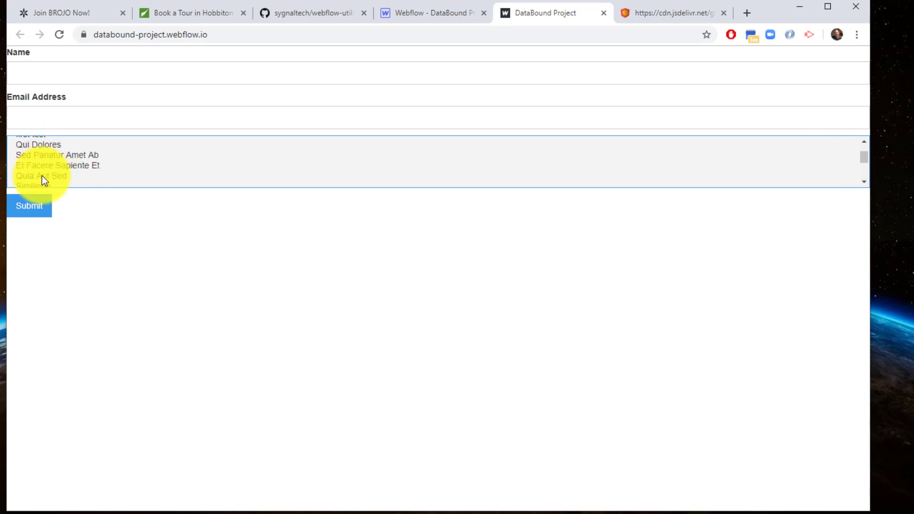
click(42, 176)
click(44, 154)
scroll(50, 164, up, 2)
click(48, 157)
click(47, 149)
drag(47, 156, 46, 177)
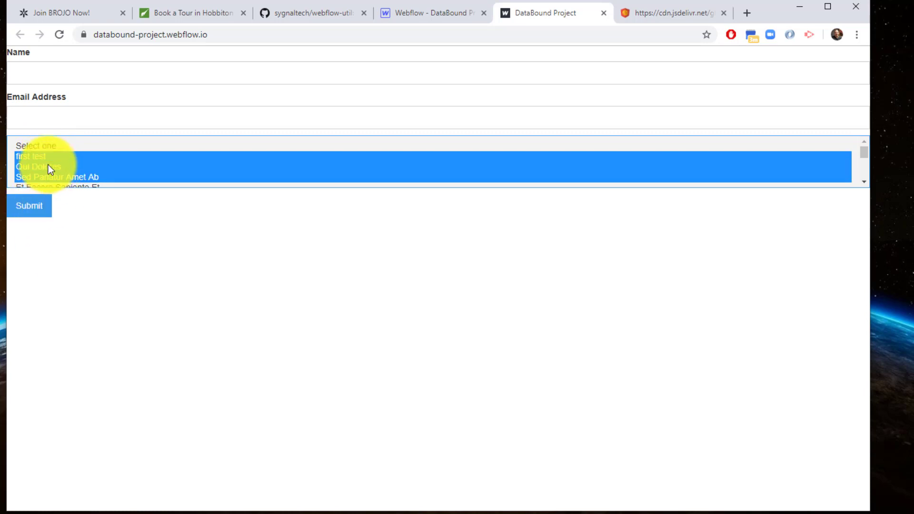
click(72, 146)
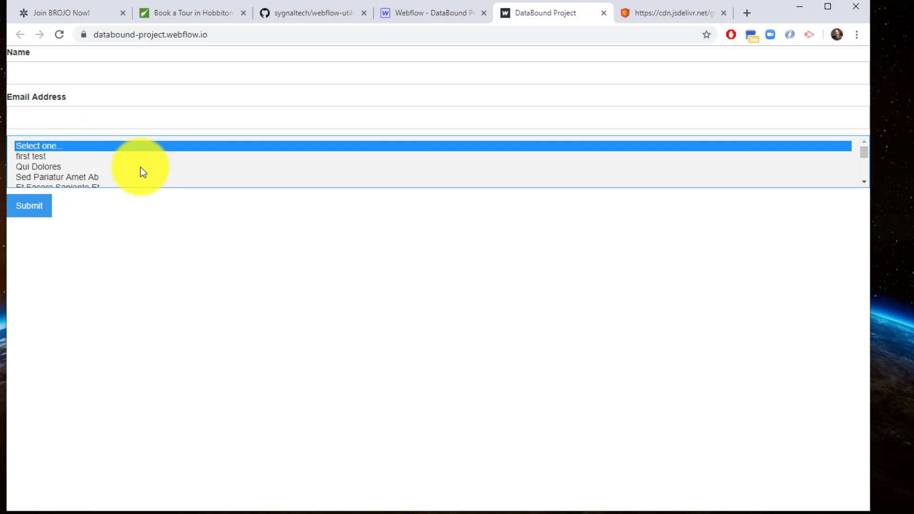